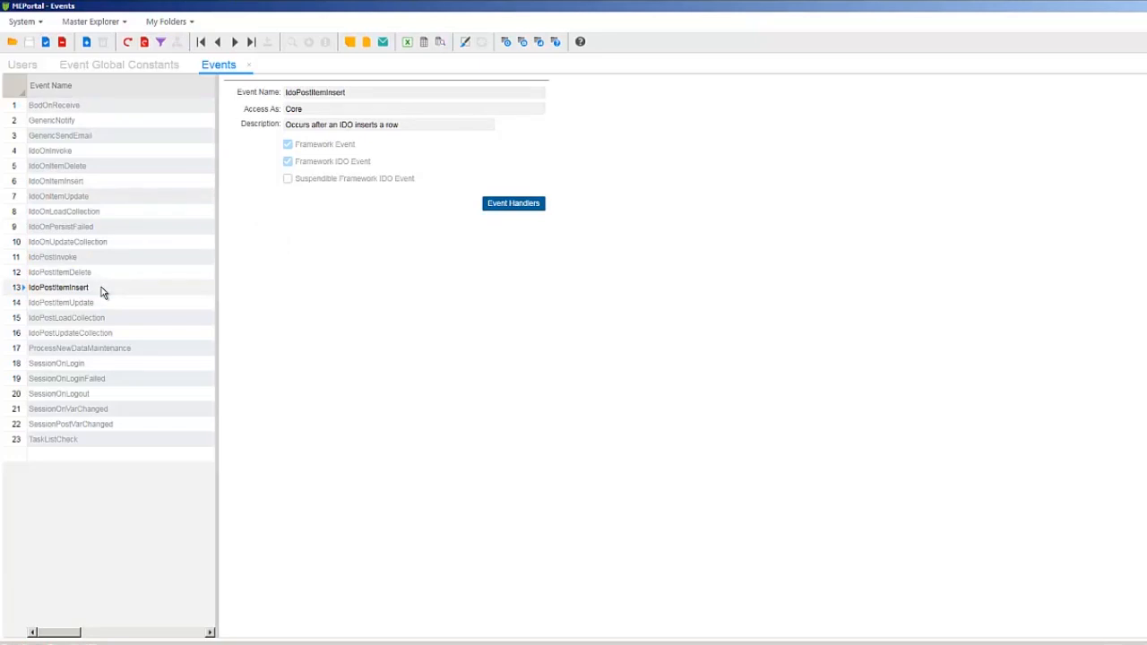
Open the actions of the IdoPostItemInsert event's handler and look through the available action types
left_click(101, 286)
left_click(498, 203)
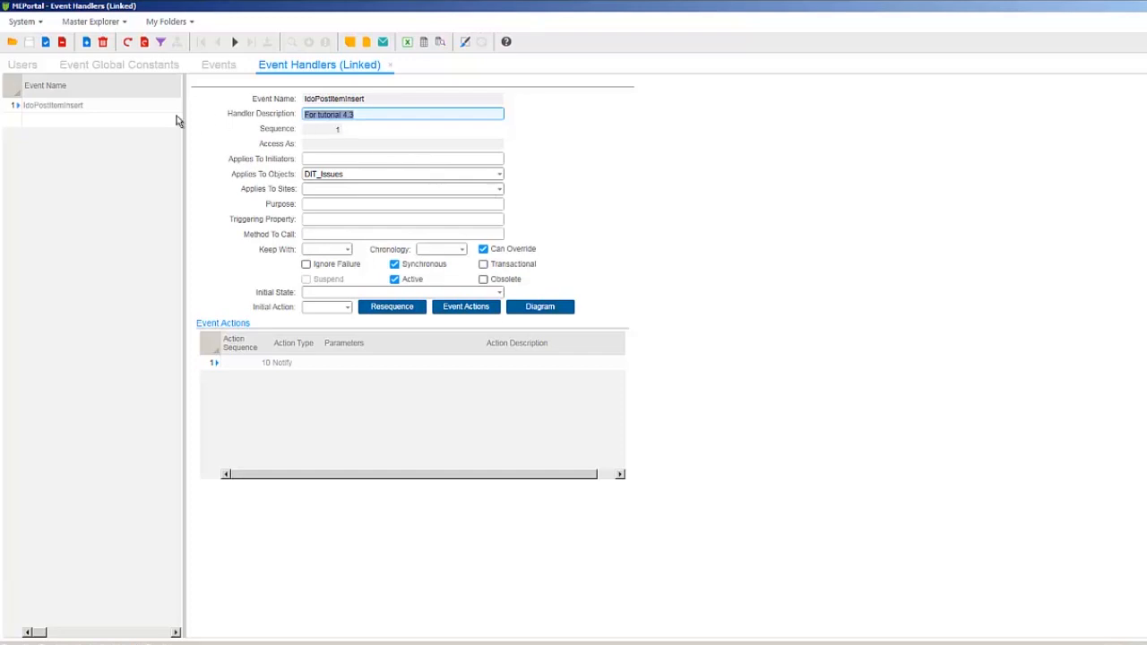
left_click(132, 109)
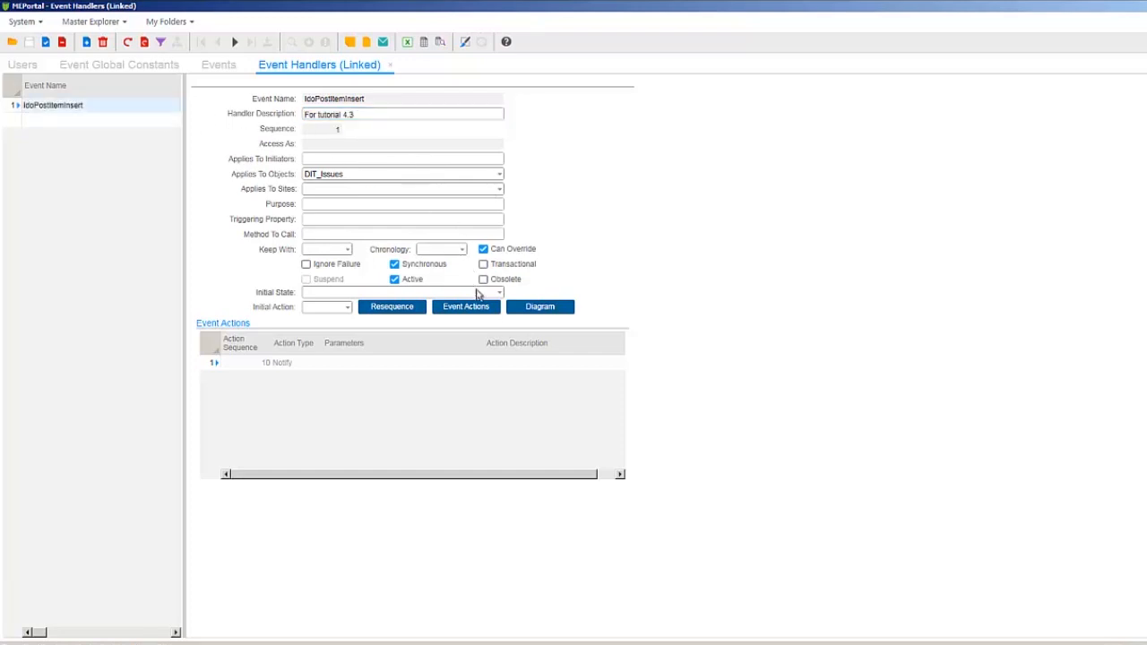
left_click(472, 309)
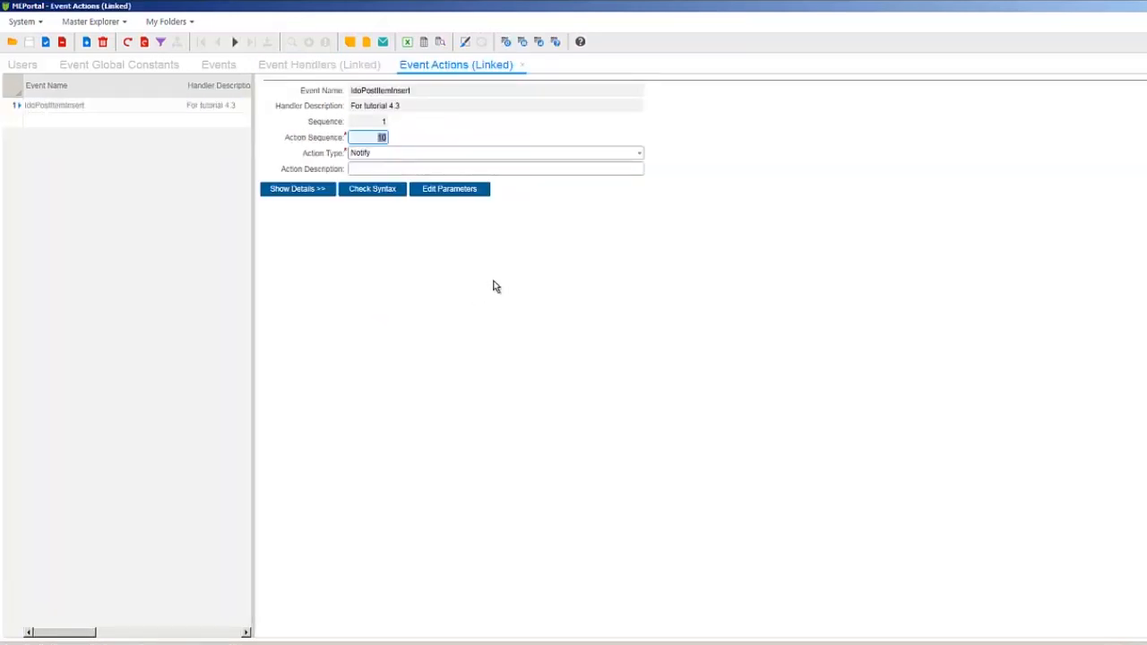
left_click(640, 154)
left_click_drag(639, 182, 642, 209)
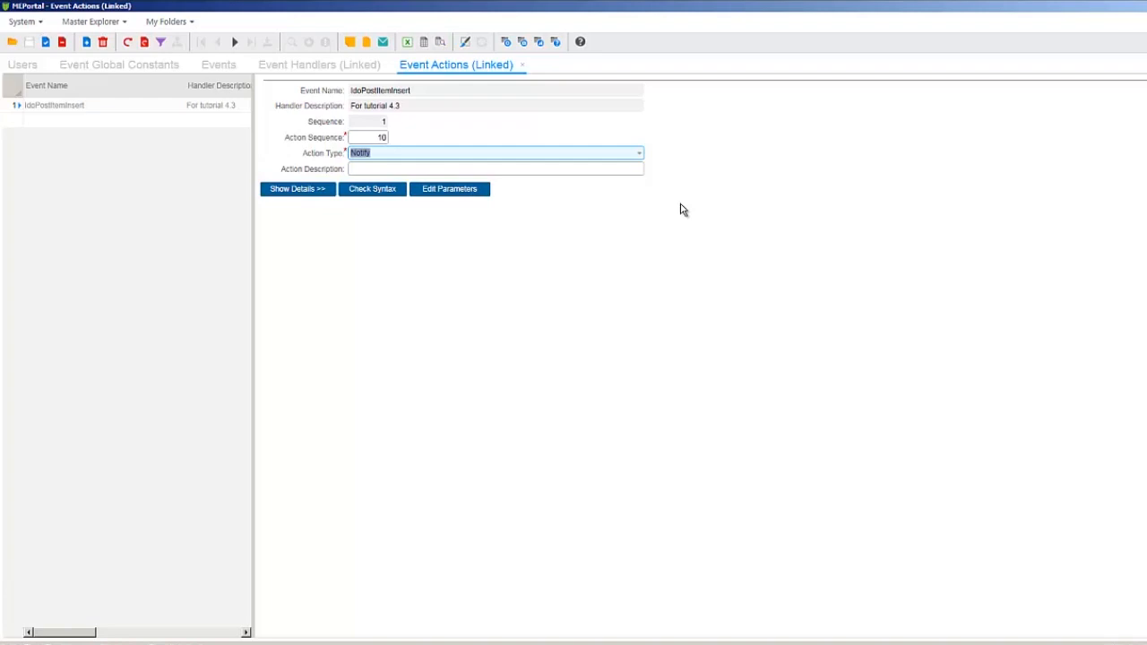
Create and save an event global constant named TechSupportMgr with the support manager's user name as its value
left_click(171, 68)
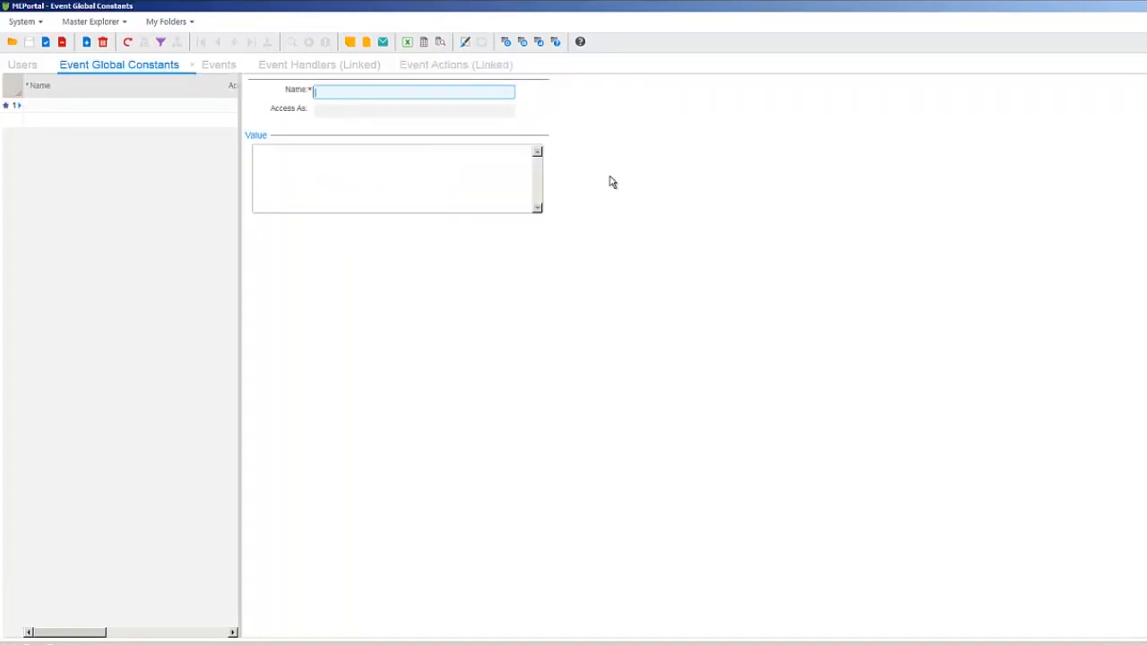
type("TechSupportMgr")
left_click(460, 159)
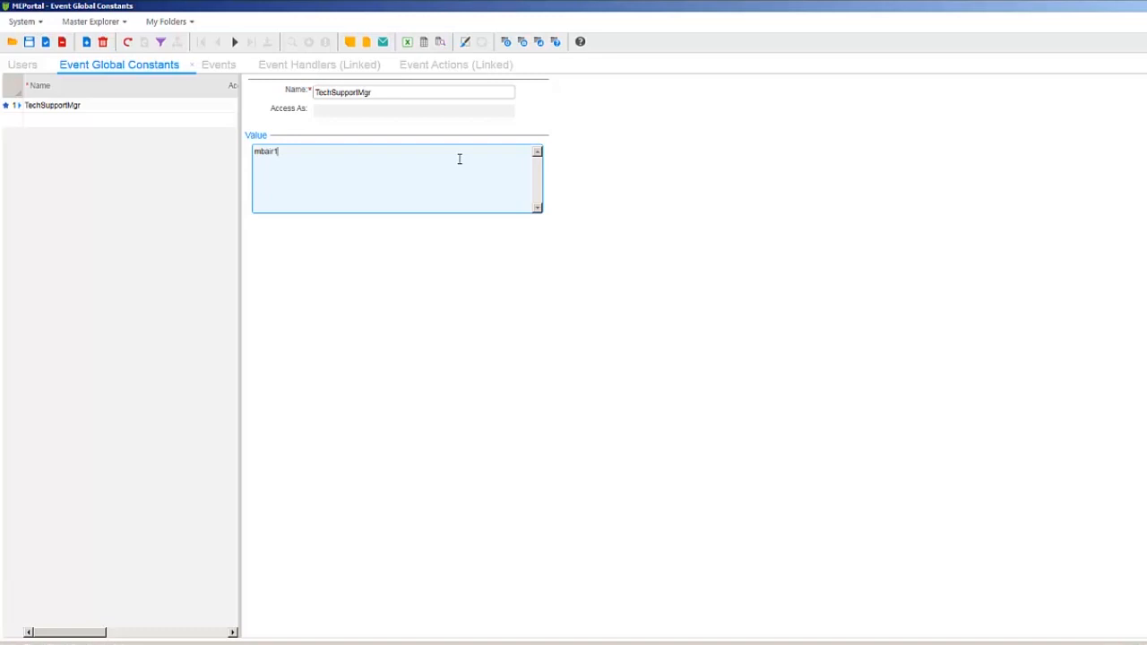
left_click(29, 42)
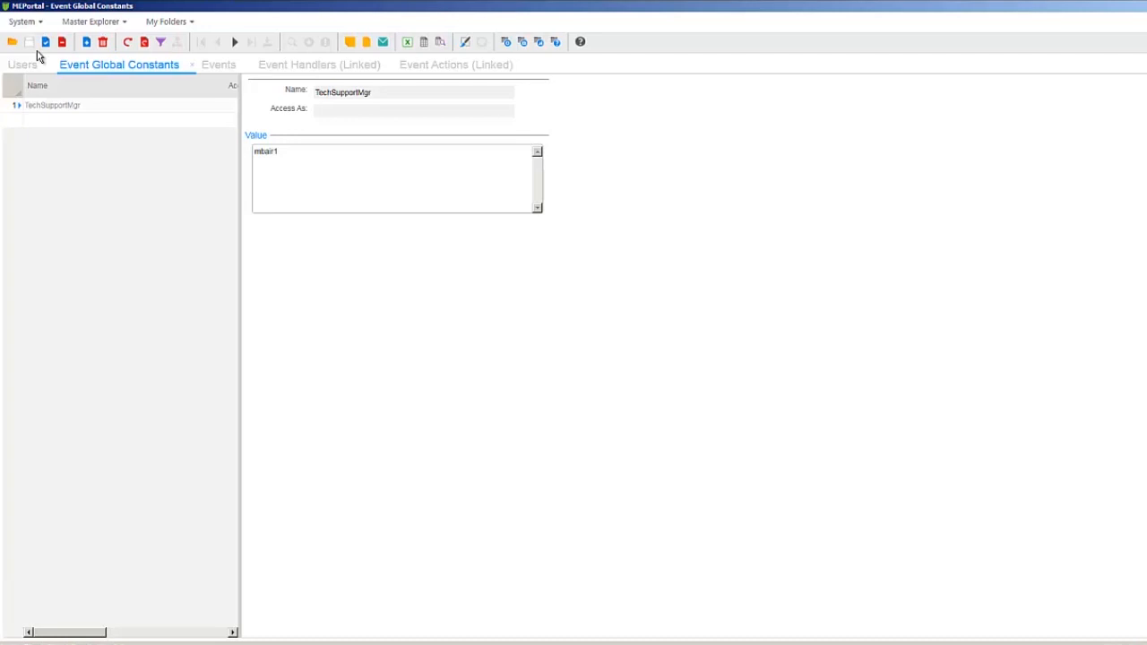
Open the handler of the IdoPostItemInsert event and apply it to the DIT_Issues object
left_click(226, 67)
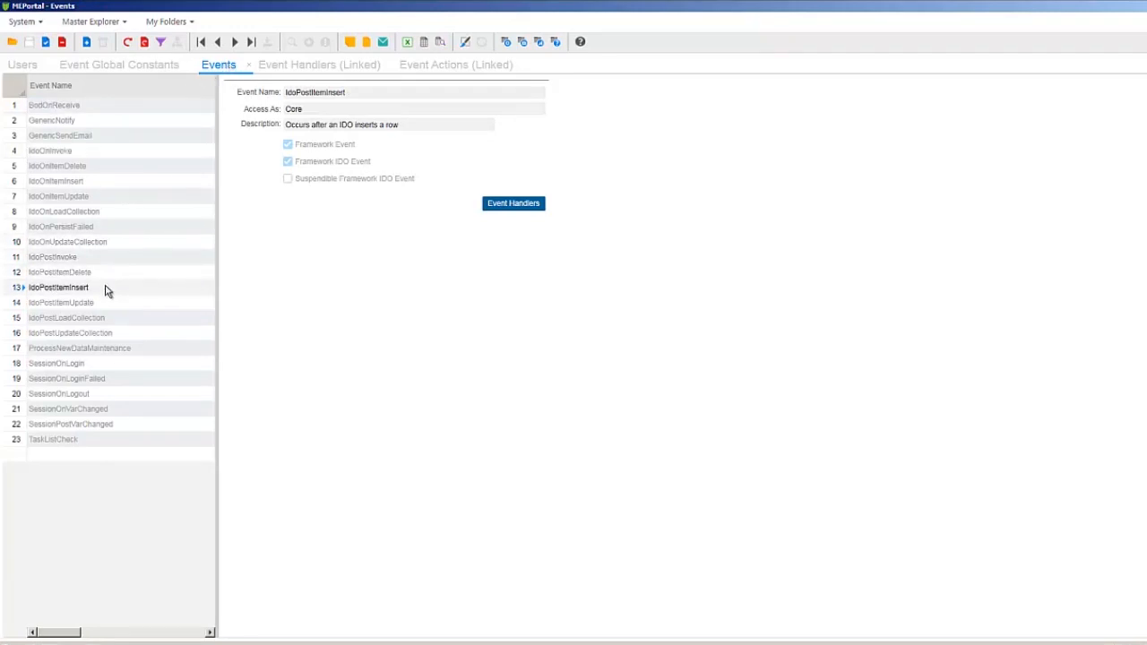
left_click(516, 206)
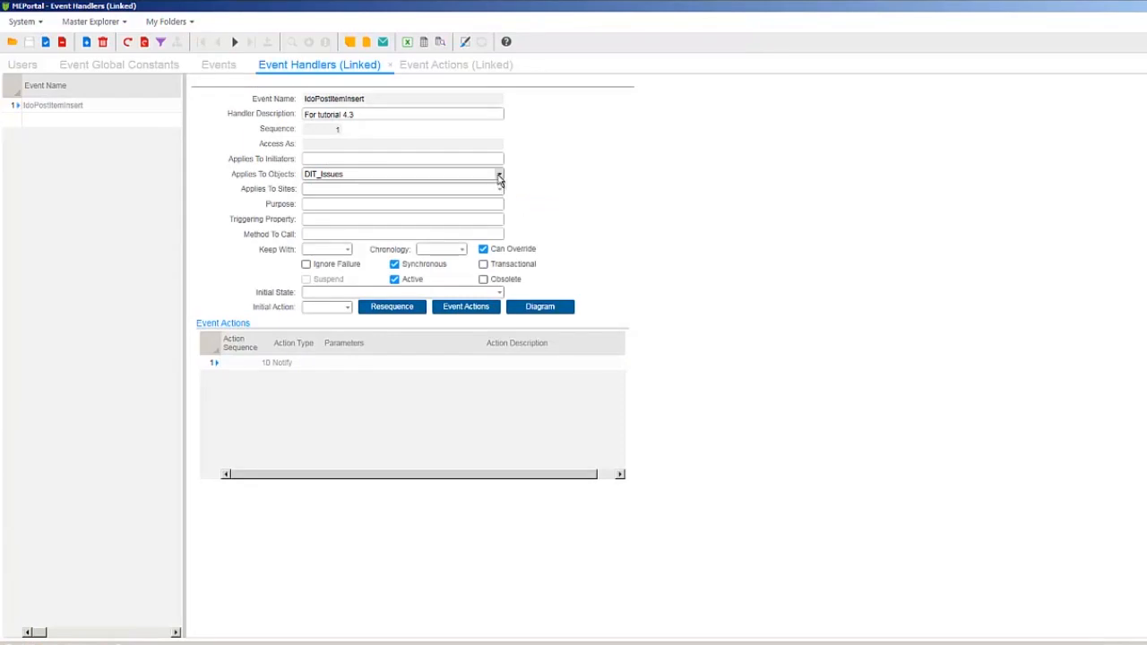
left_click(499, 176)
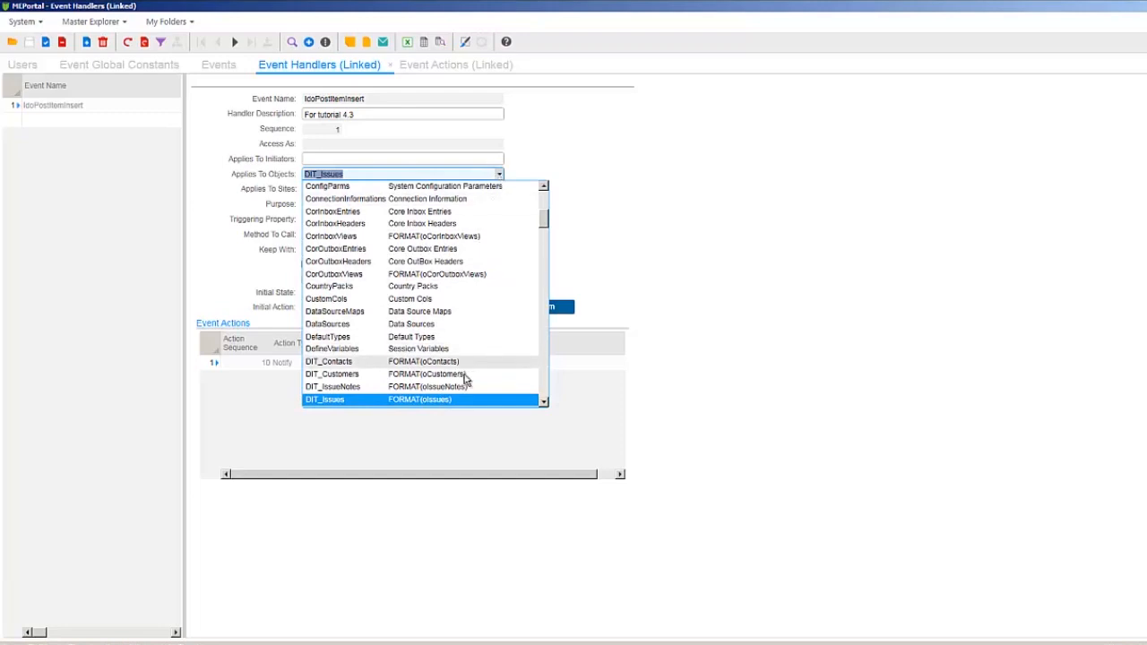
left_click(445, 400)
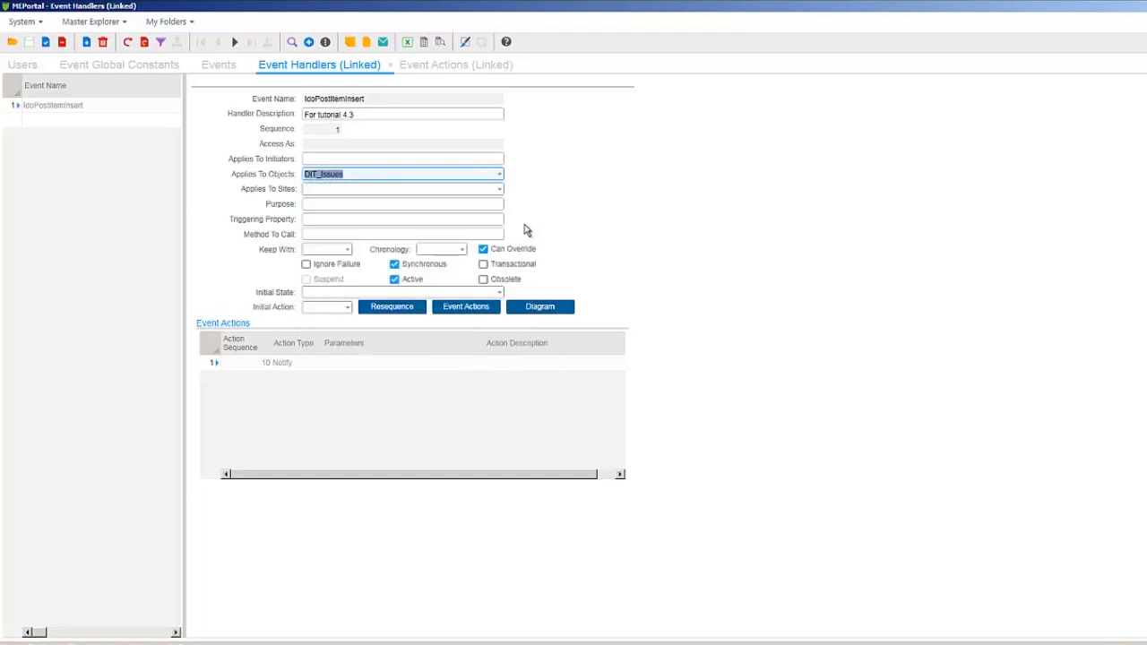
Open the handler's event actions and set the type of action 10 to Notify
left_click(473, 309)
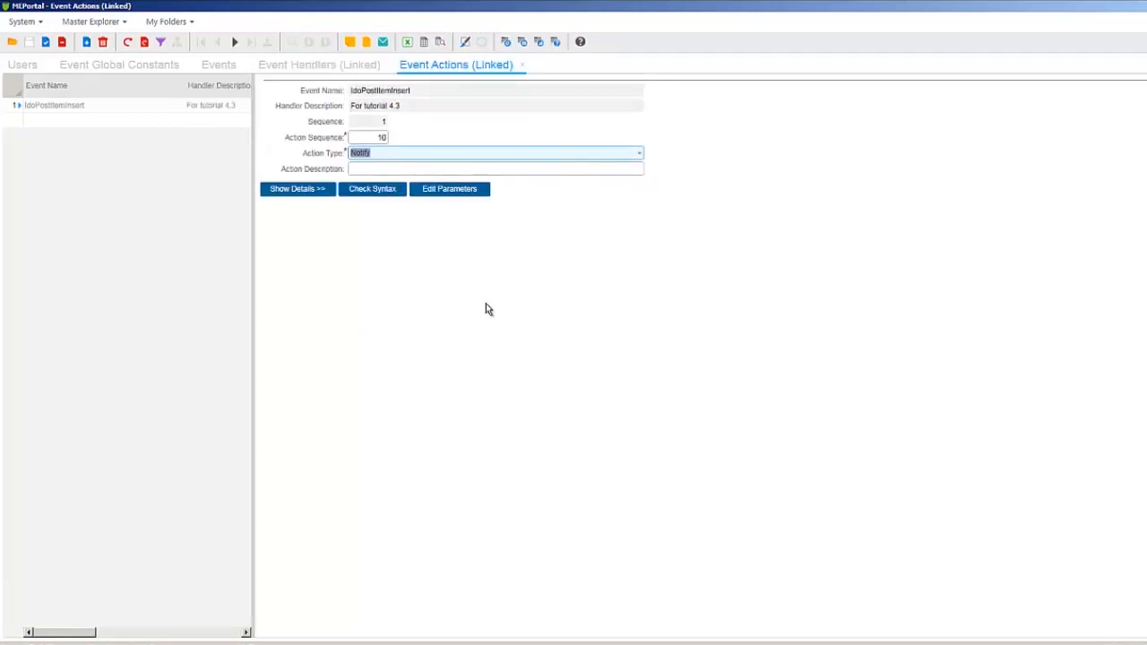
left_click(638, 154)
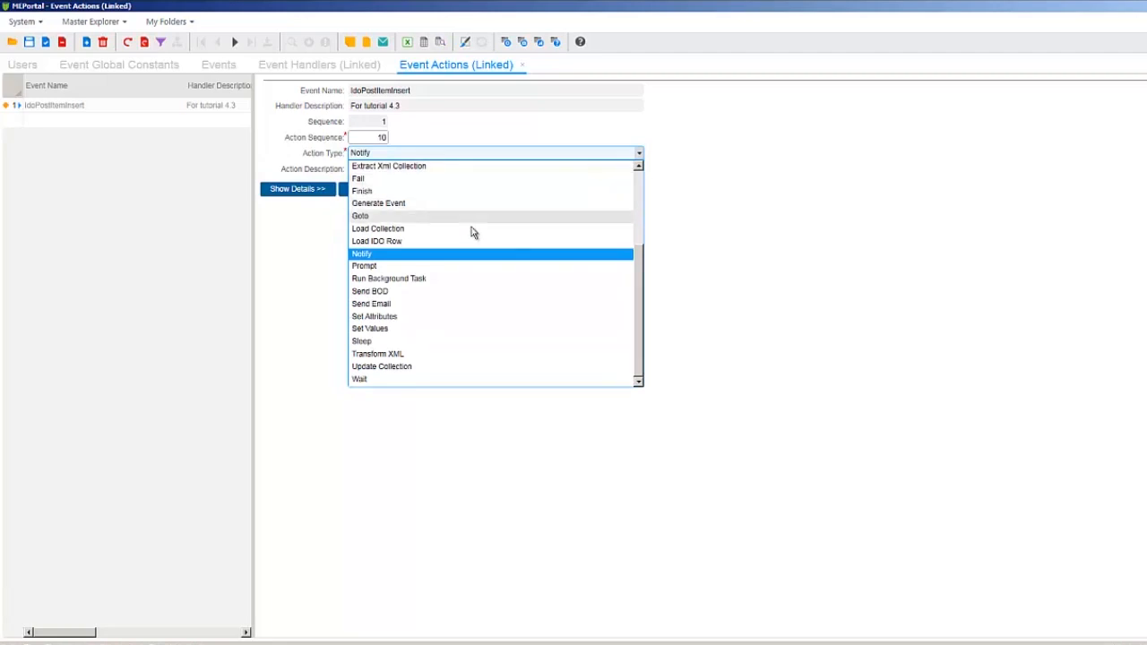
left_click(434, 258)
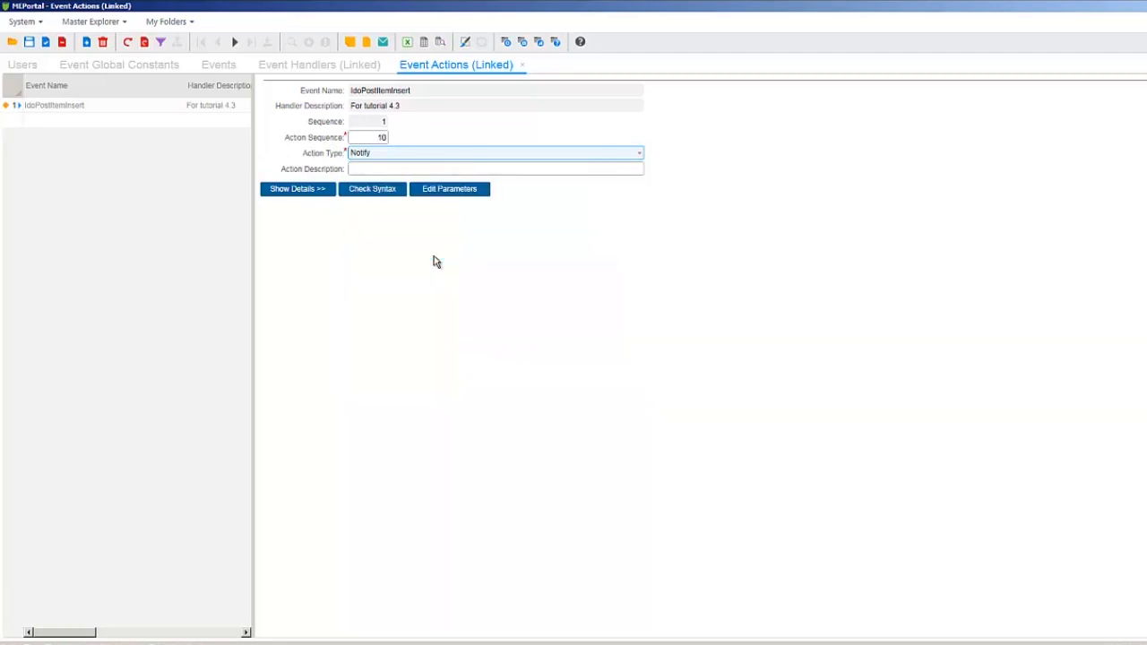
Set the Notify action's To recipient to the expression GC(TechSupportMgr), using the GC function with the TechSupportMgr constant
left_click(440, 191)
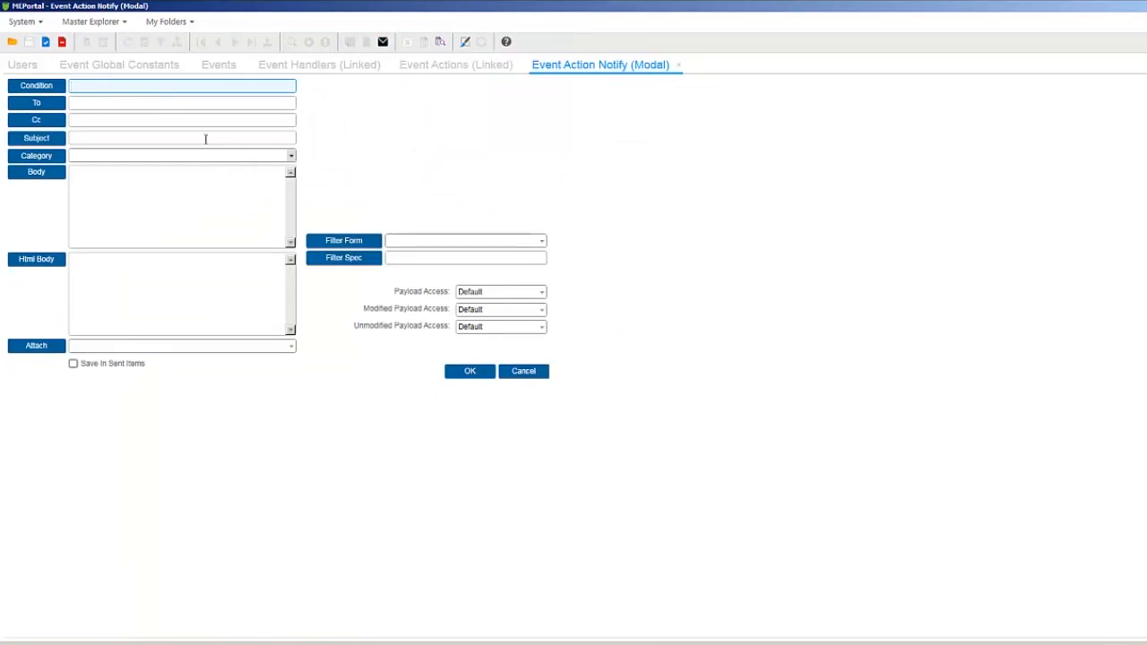
left_click(61, 106)
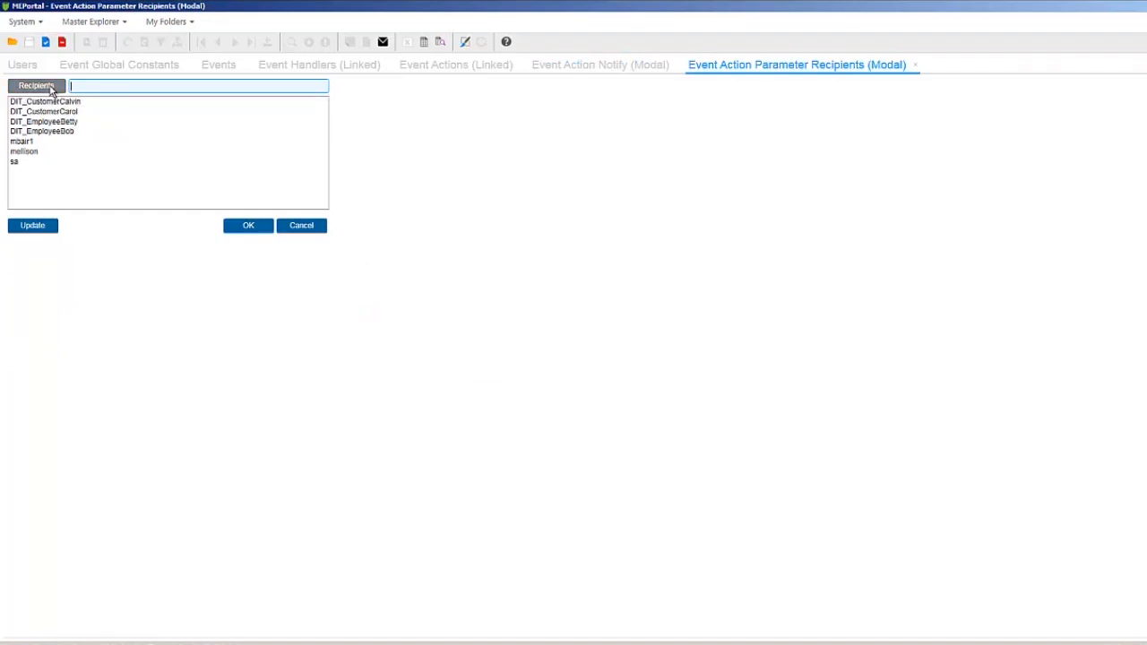
left_click(49, 86)
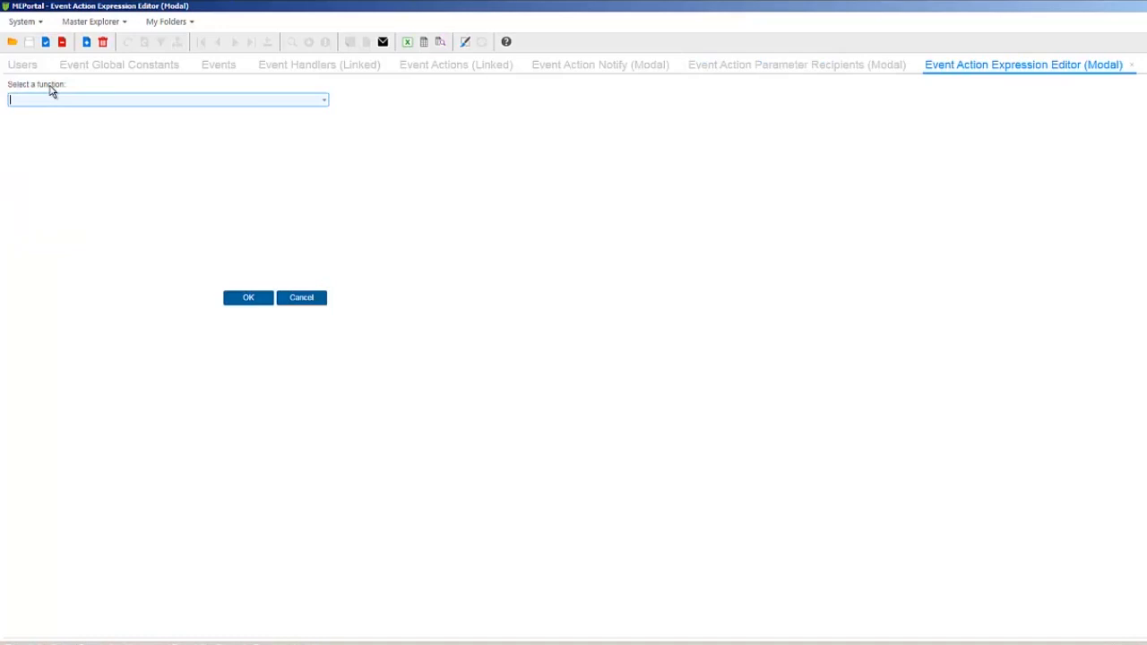
left_click(325, 101)
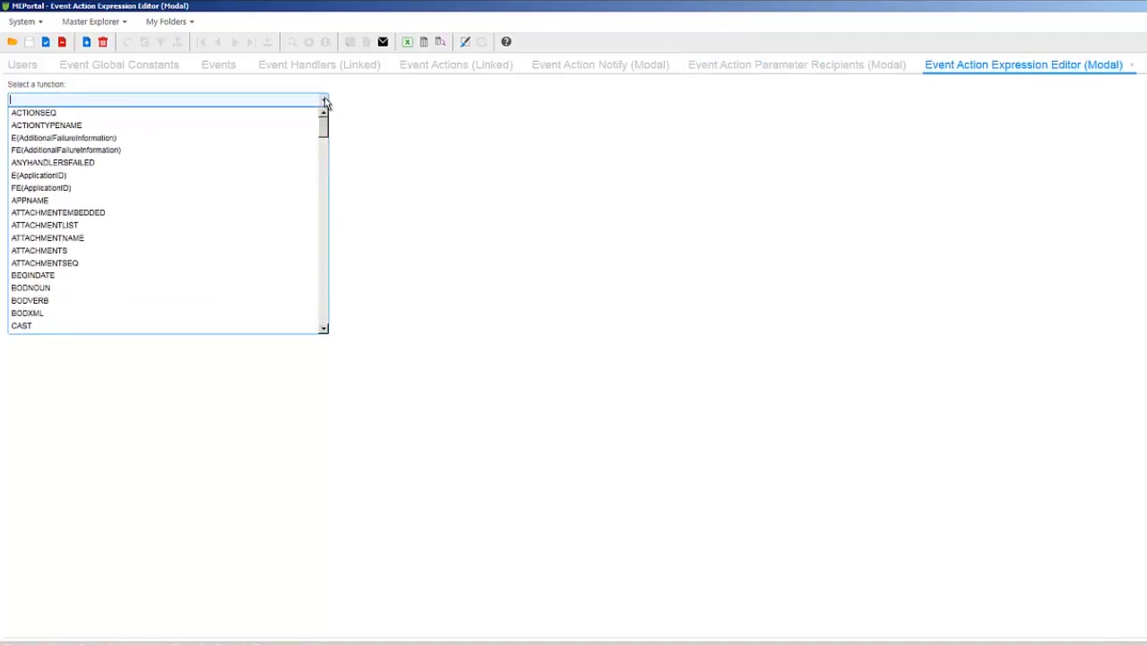
key("g")
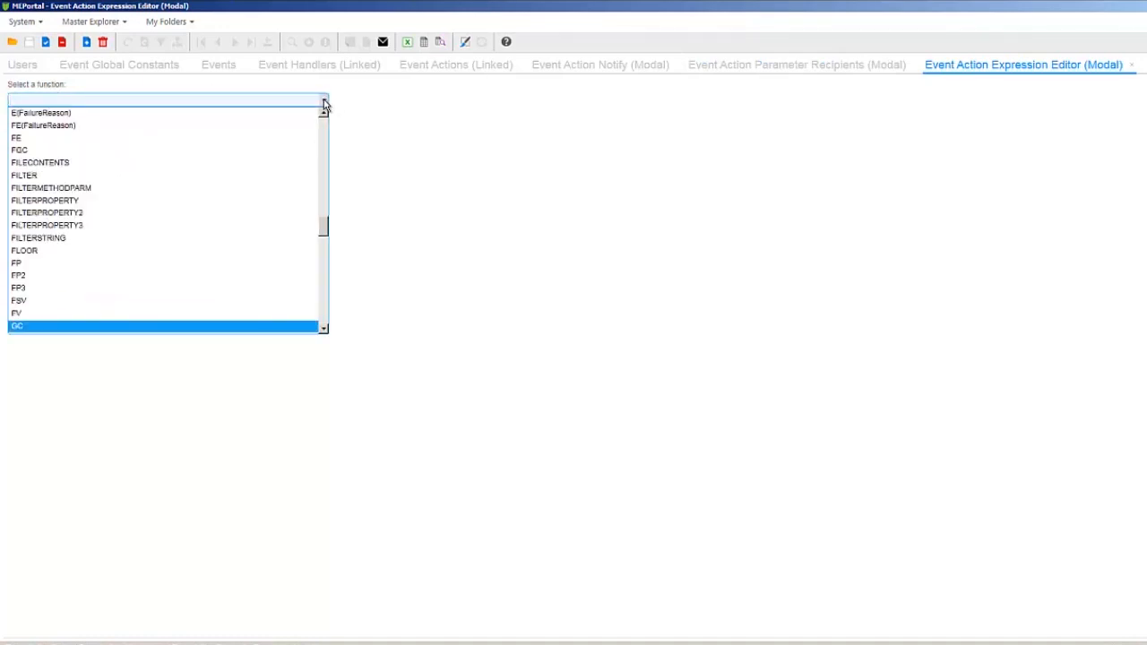
left_click(107, 328)
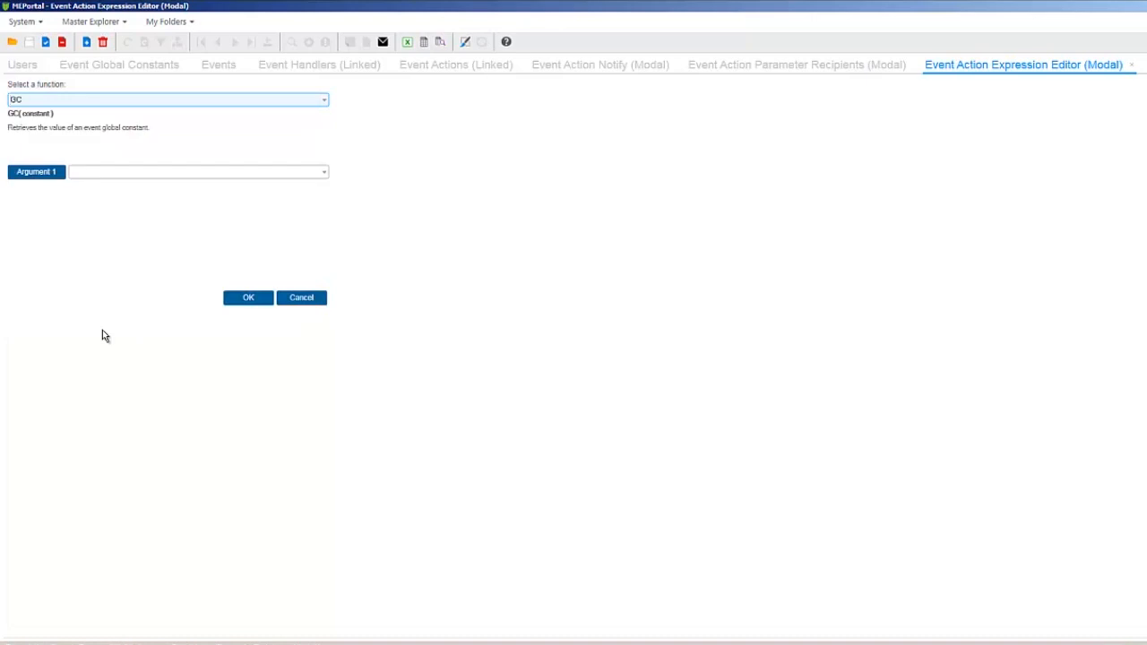
left_click(112, 173)
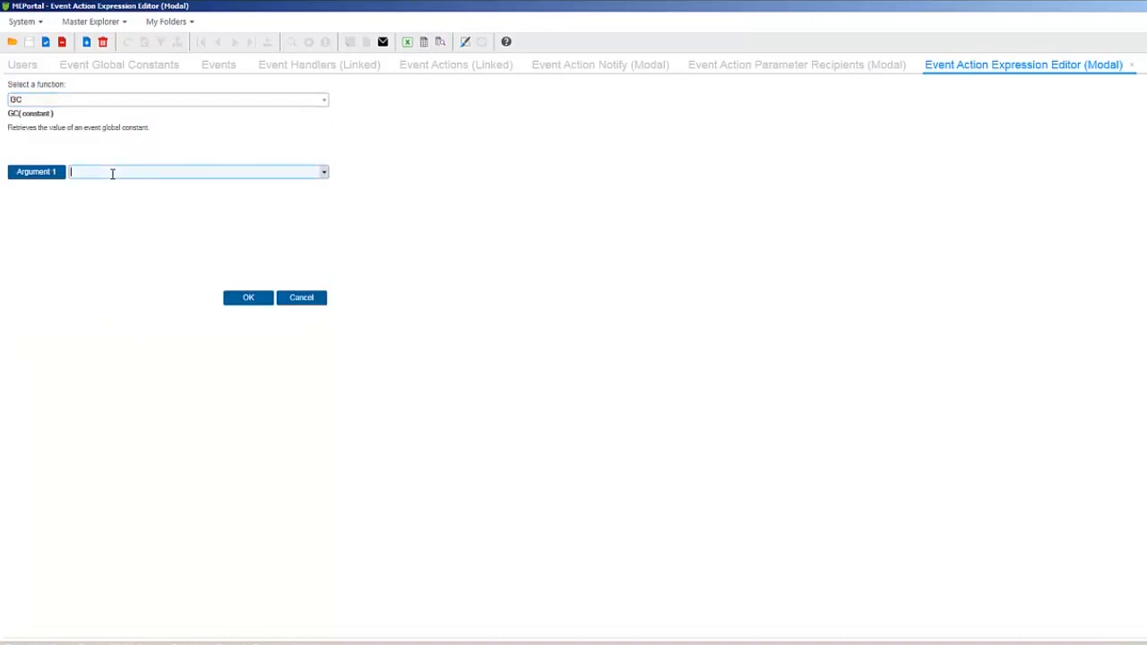
left_click(325, 173)
left_click(202, 185)
left_click(235, 298)
left_click(240, 227)
Enter "An issue with high severity has been logged" as the notification body and accept the Notify parameters
left_click(241, 226)
type("An issue with high severity has been logged")
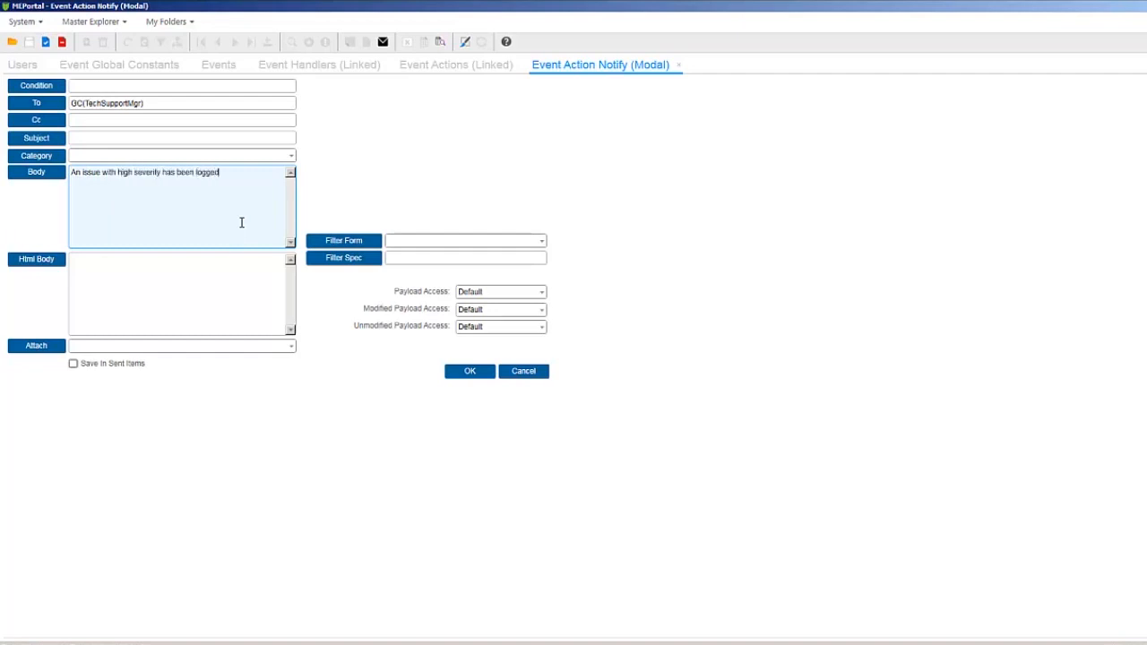
left_click(458, 374)
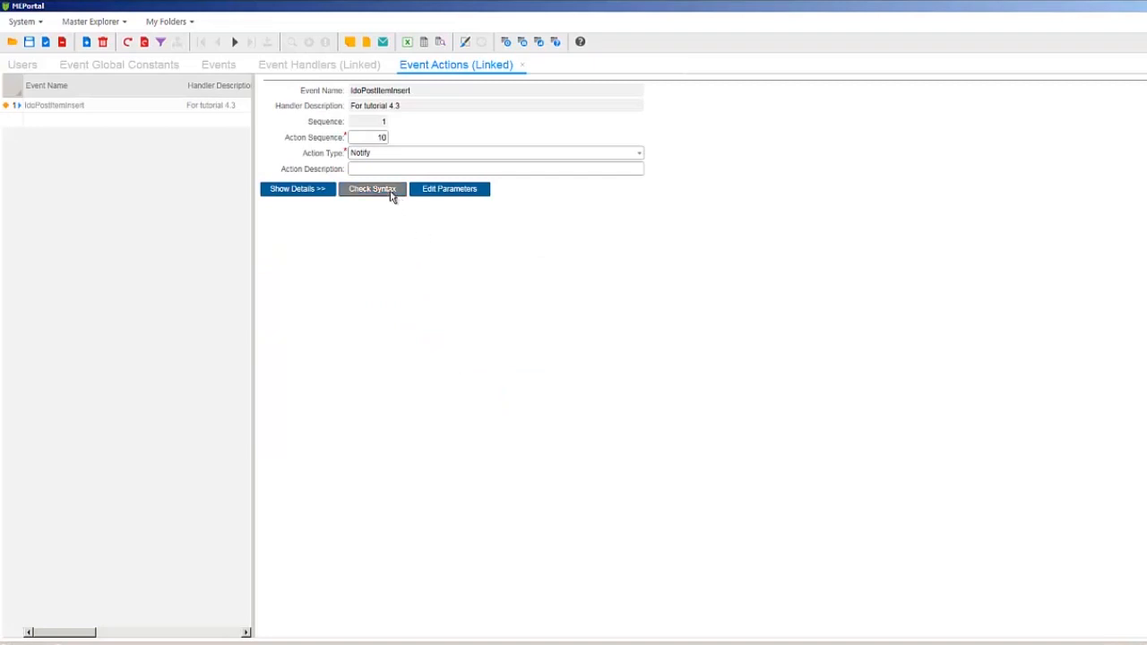
Check the syntax of the Notify action and save it
left_click(392, 196)
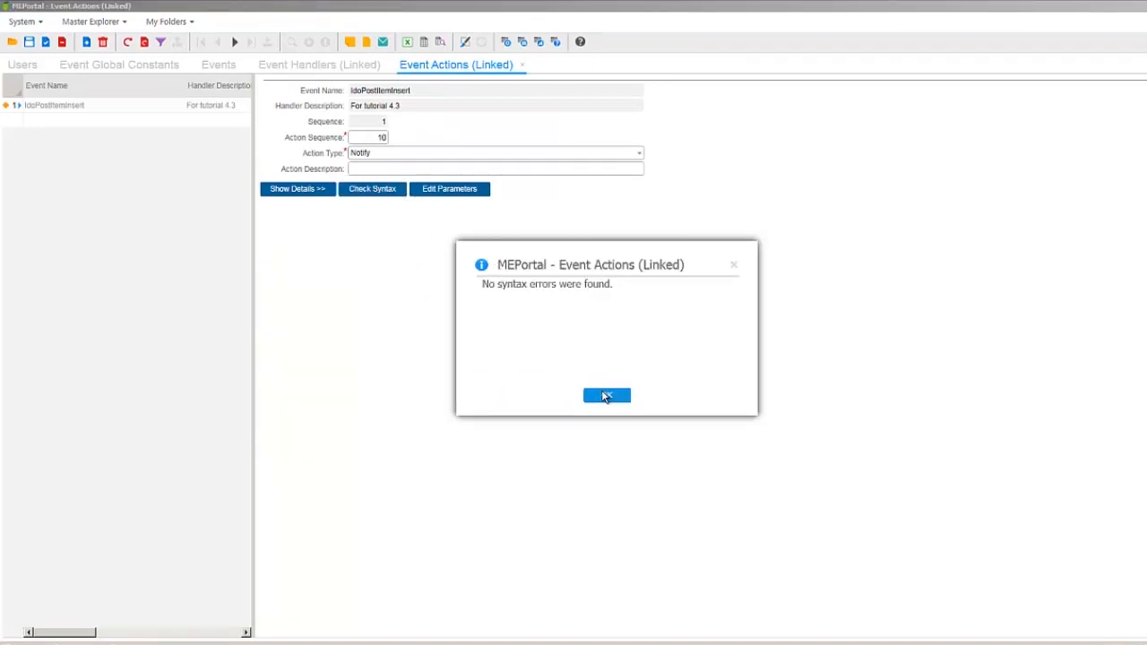
left_click(605, 395)
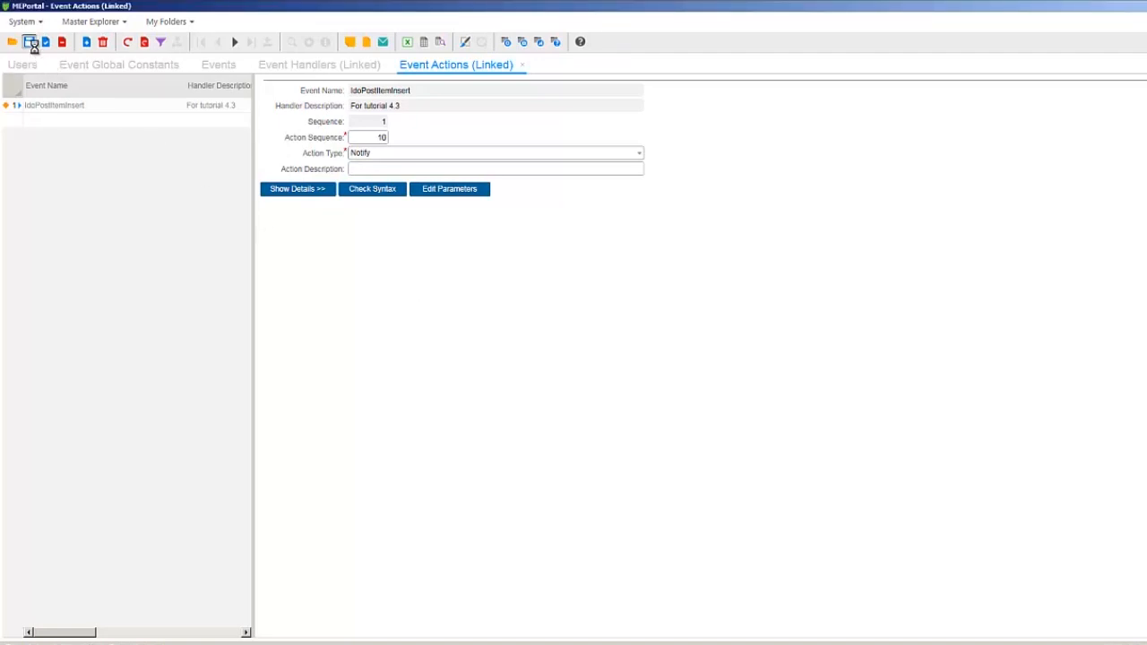
left_click(31, 42)
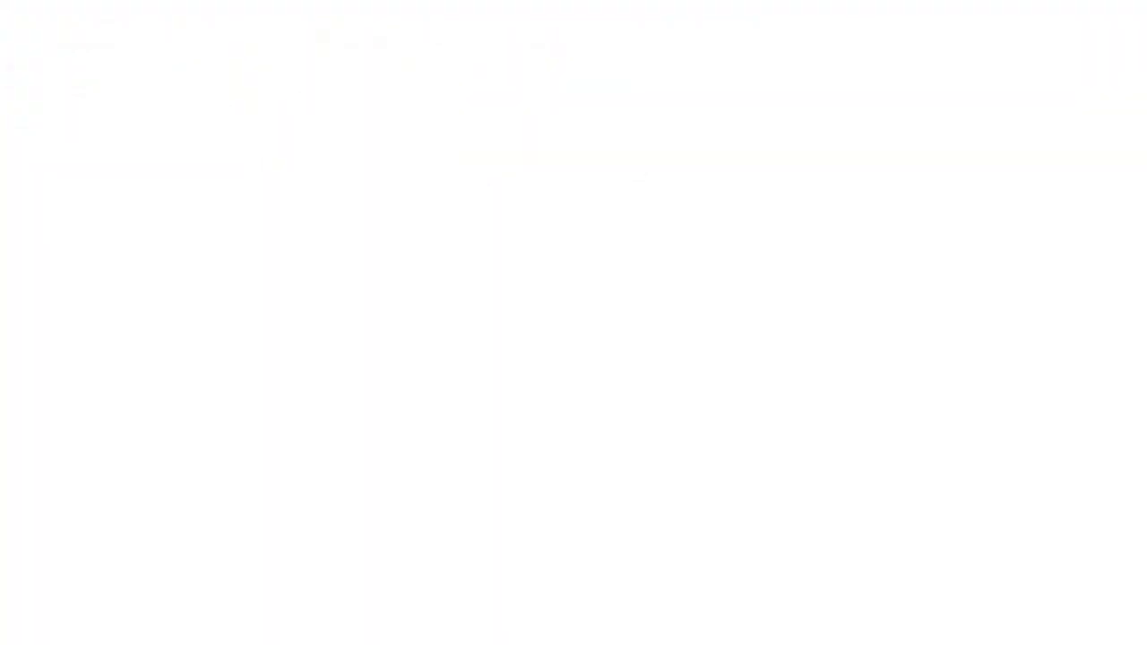
Add a second event action with sequence 20 and type Send Email to the IdoPostItemInsert event's handler
left_click(119, 349)
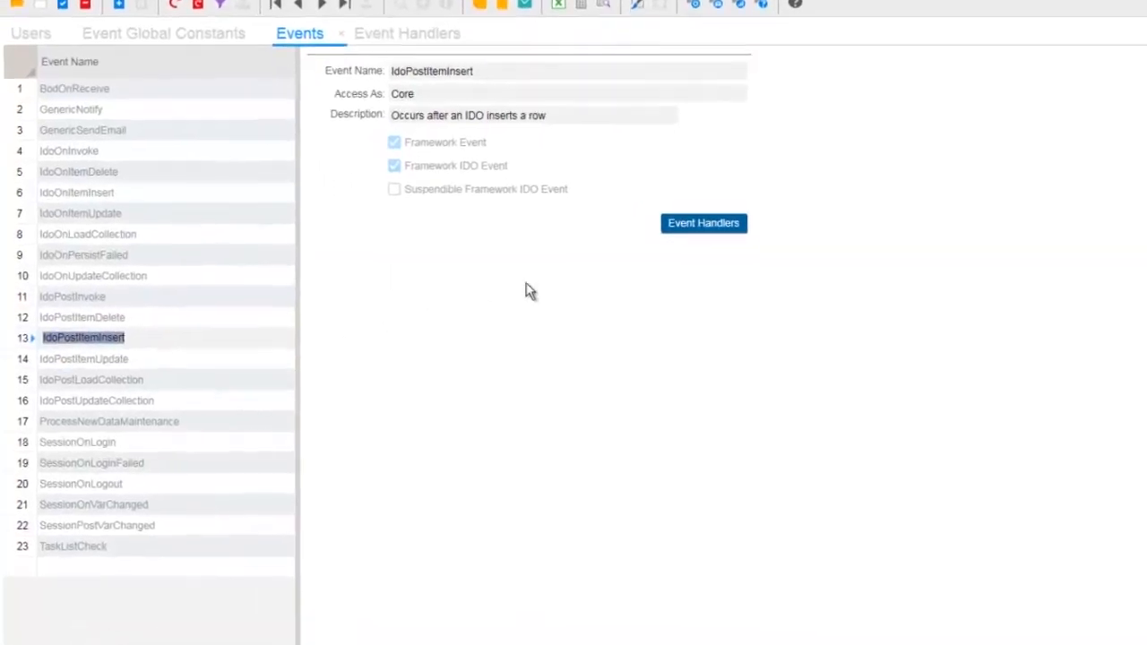
left_click(739, 204)
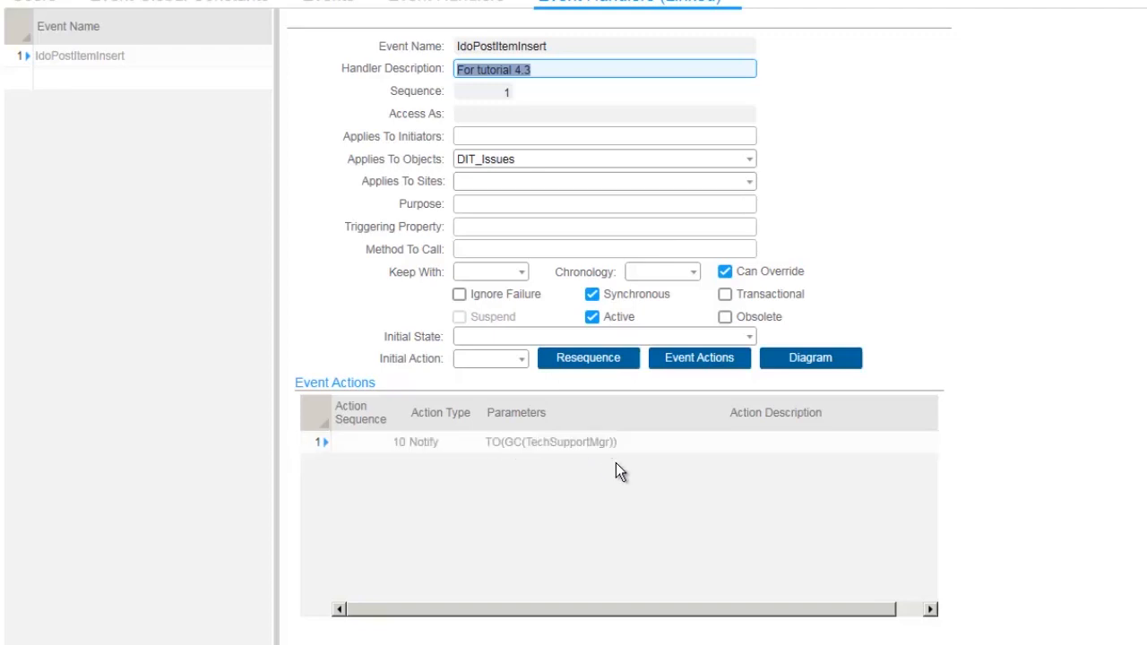
left_click(686, 359)
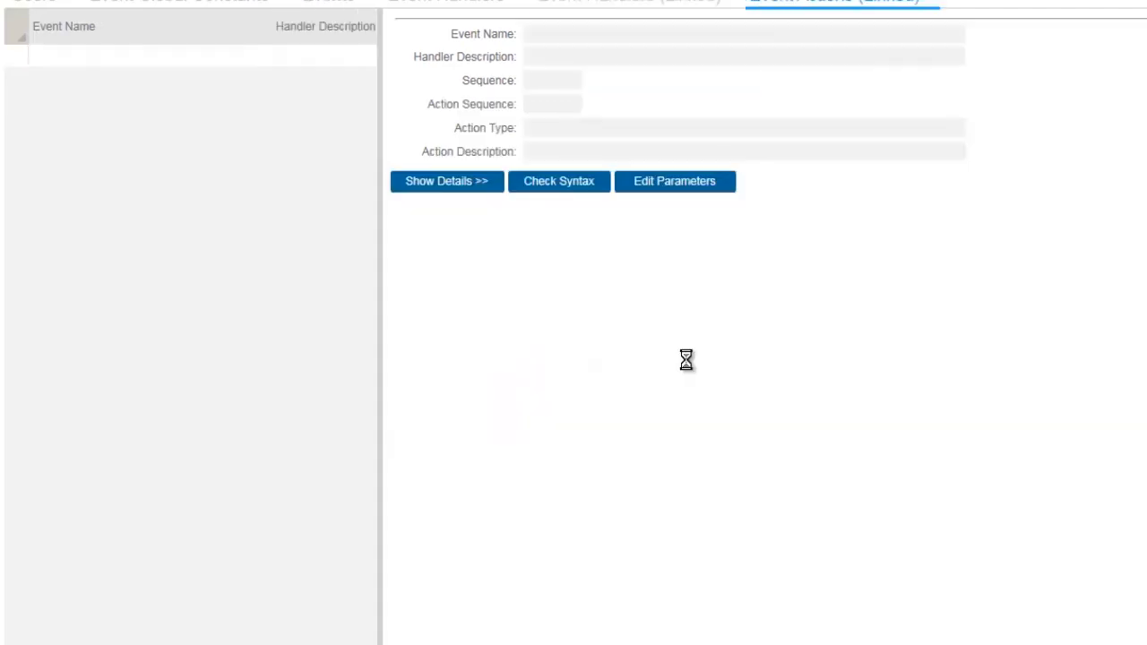
left_click(136, 80)
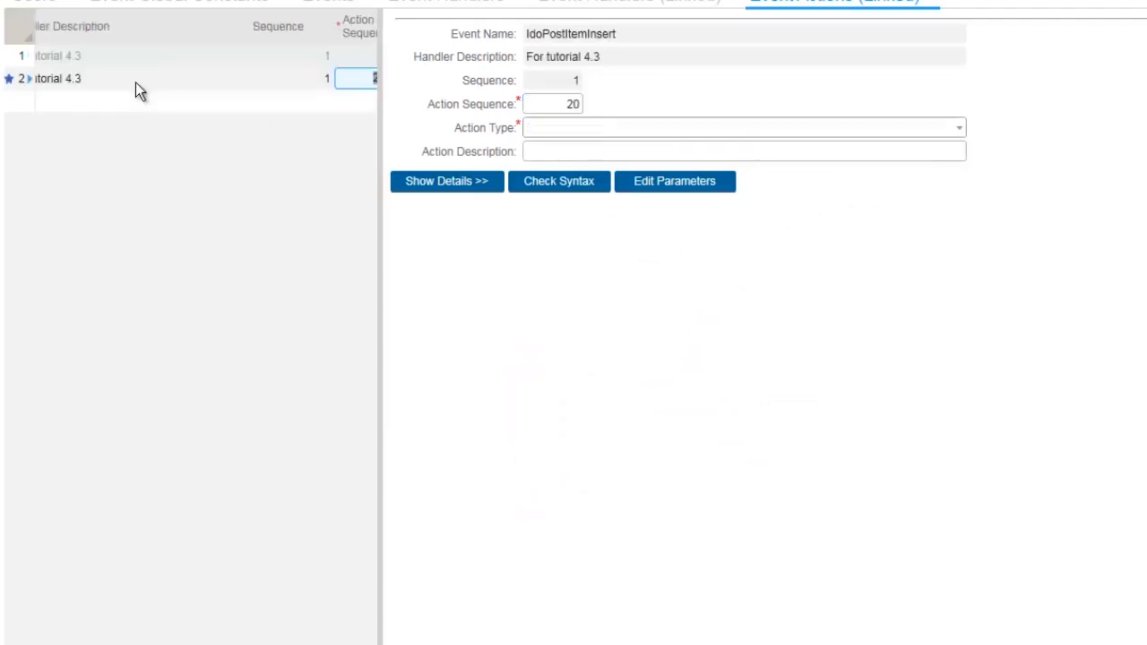
left_click(957, 131)
left_click_drag(959, 256, 967, 333)
left_click(684, 377)
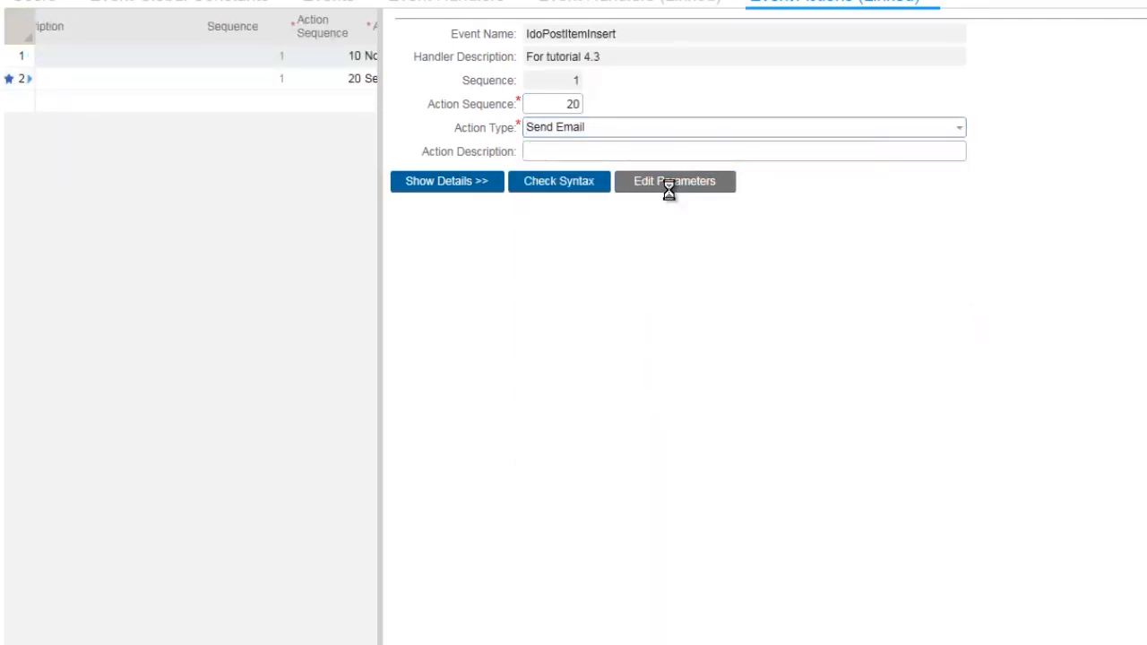
Start the Send Email action's condition with the expression PROPERTY("Severity"), using the PROPERTY function with Severity as its argument
left_click(671, 186)
left_click(69, 34)
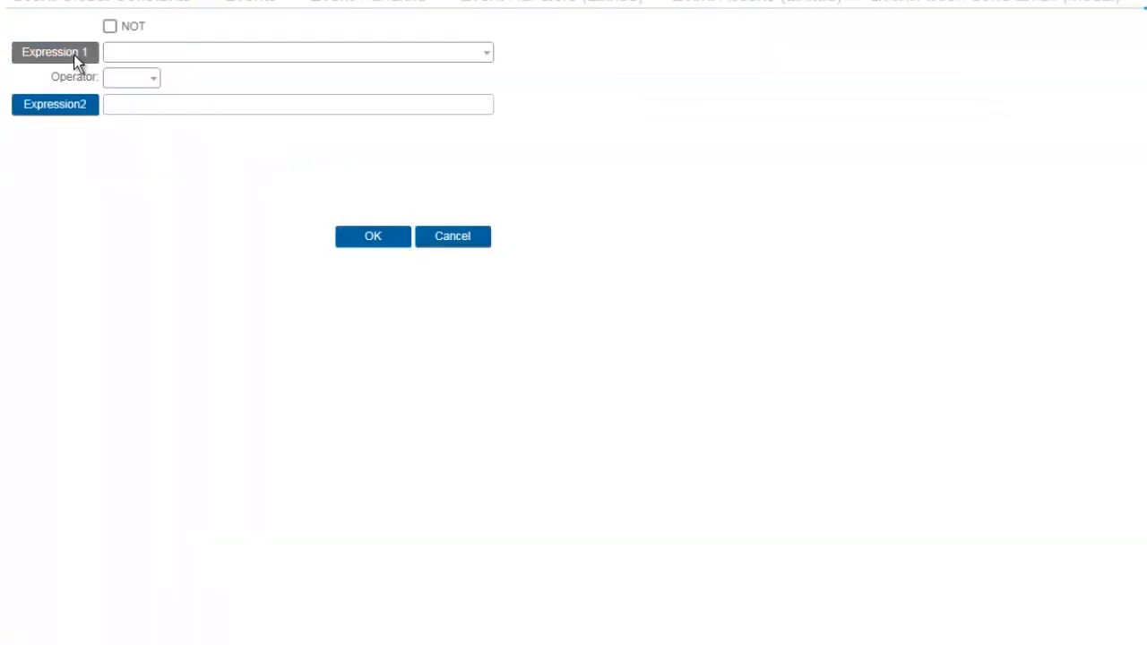
left_click(485, 48)
left_click_drag(488, 91, 458, 273)
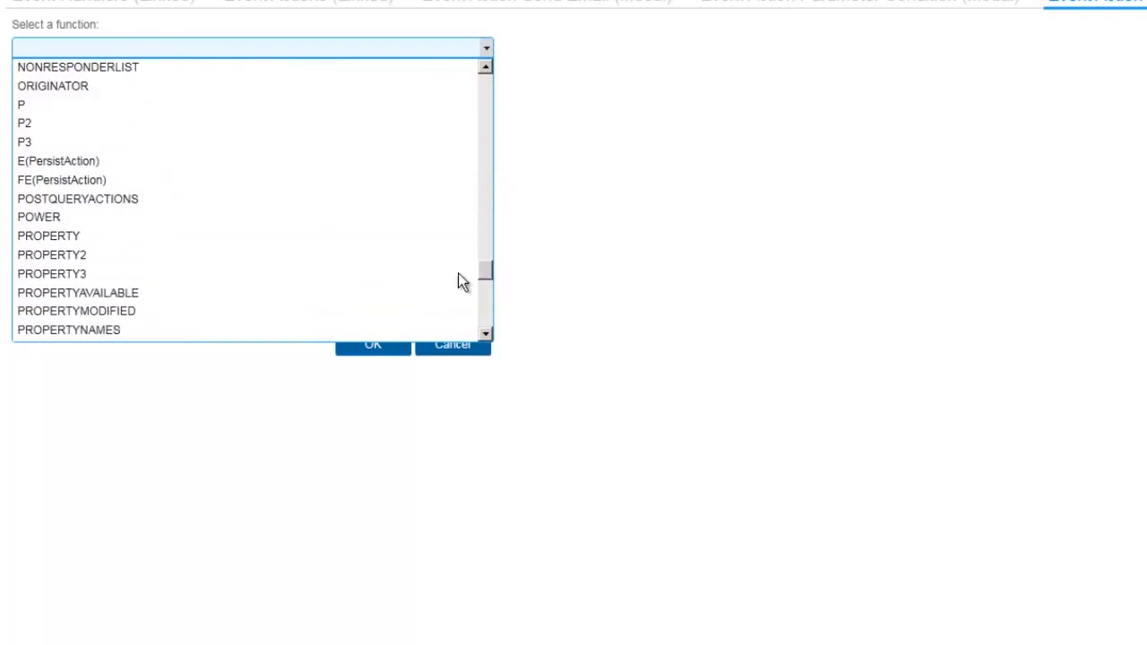
left_click(320, 244)
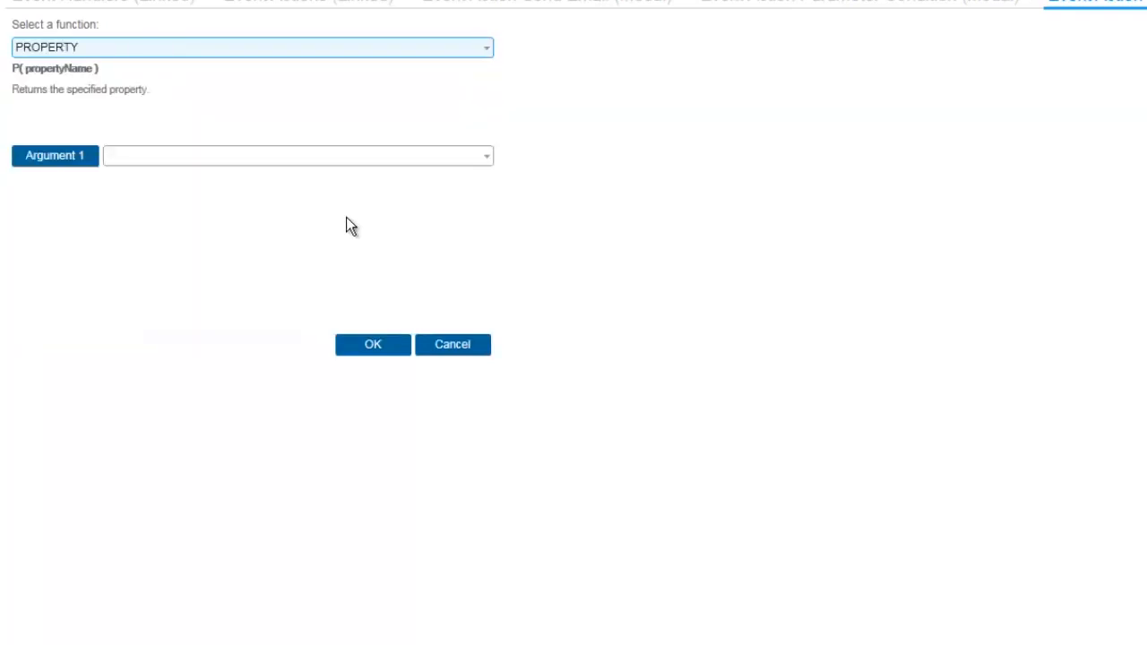
left_click(483, 157)
left_click_drag(487, 213, 491, 305)
left_click(357, 381)
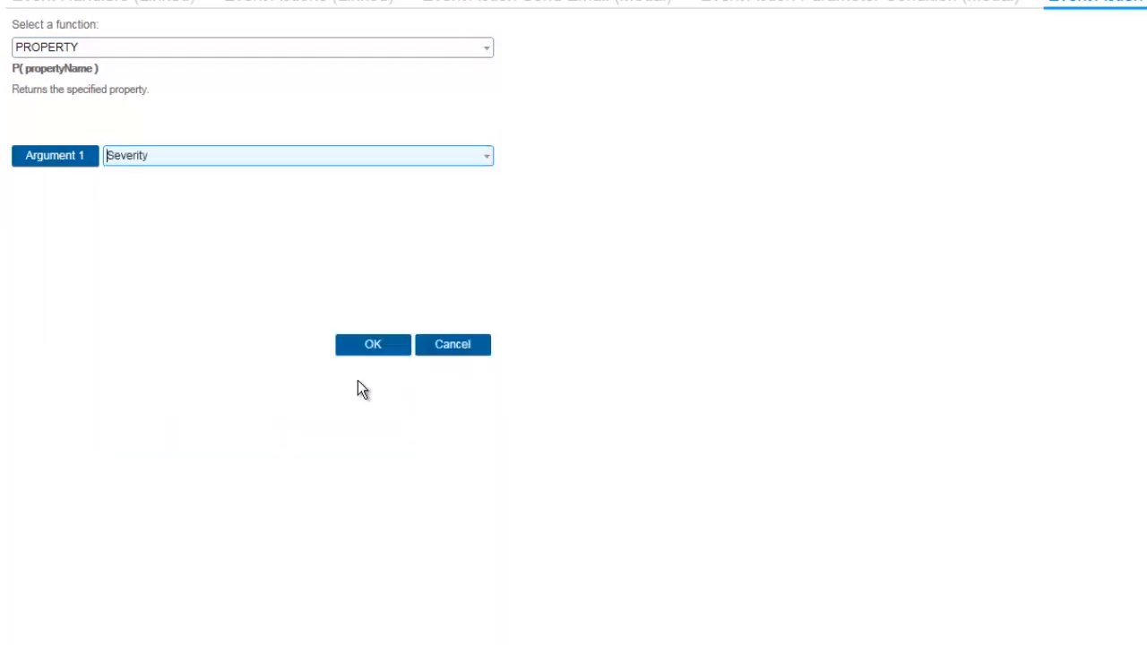
left_click(370, 346)
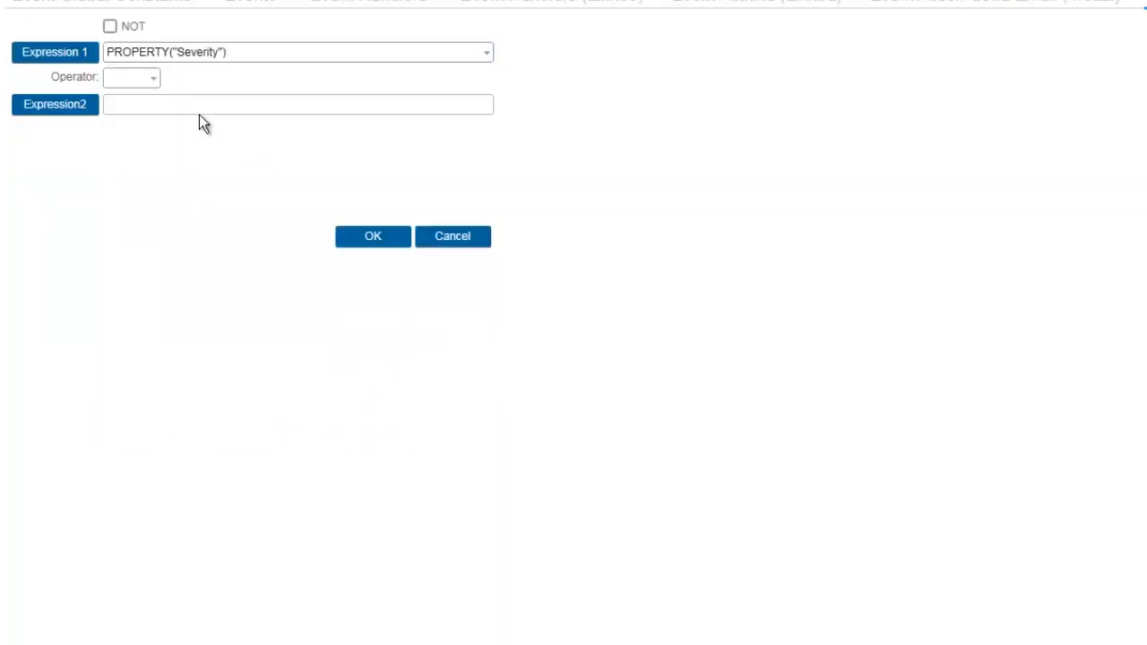
Complete the condition with the operator > and the value 2 as the second expression, and accept it
left_click(154, 80)
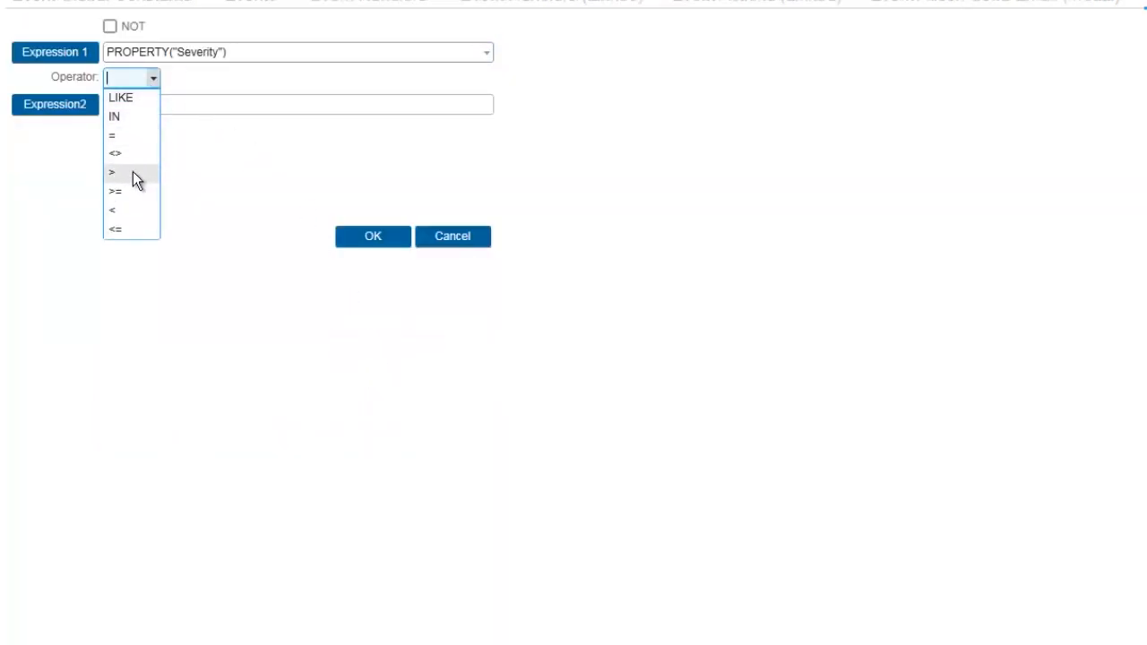
left_click(134, 179)
left_click(133, 104)
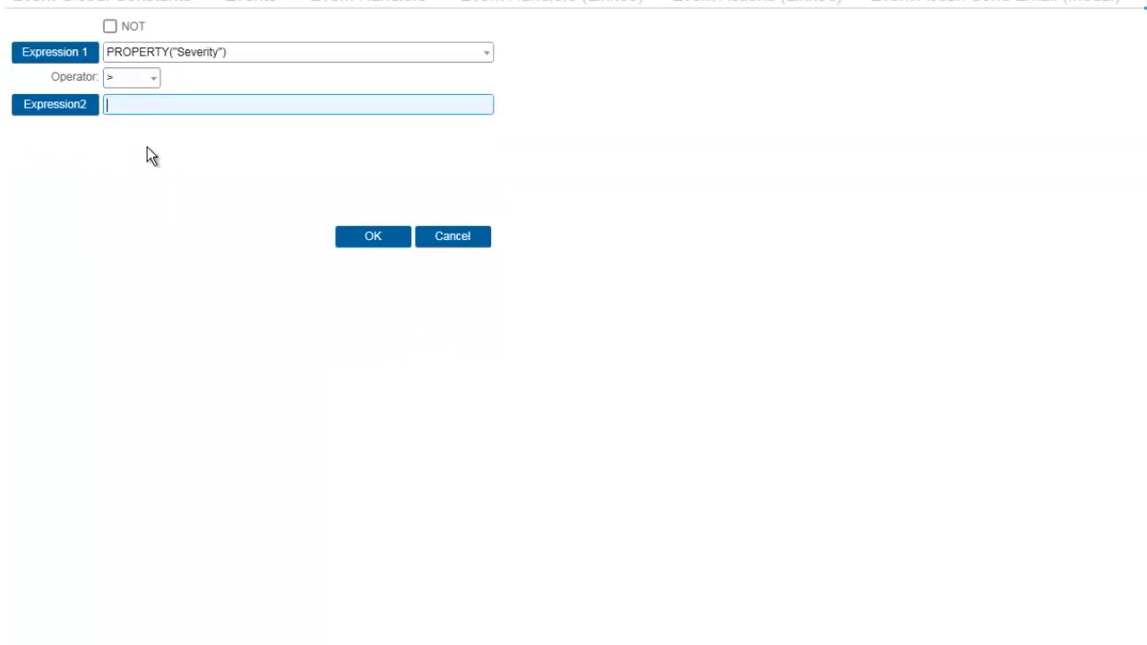
type("2")
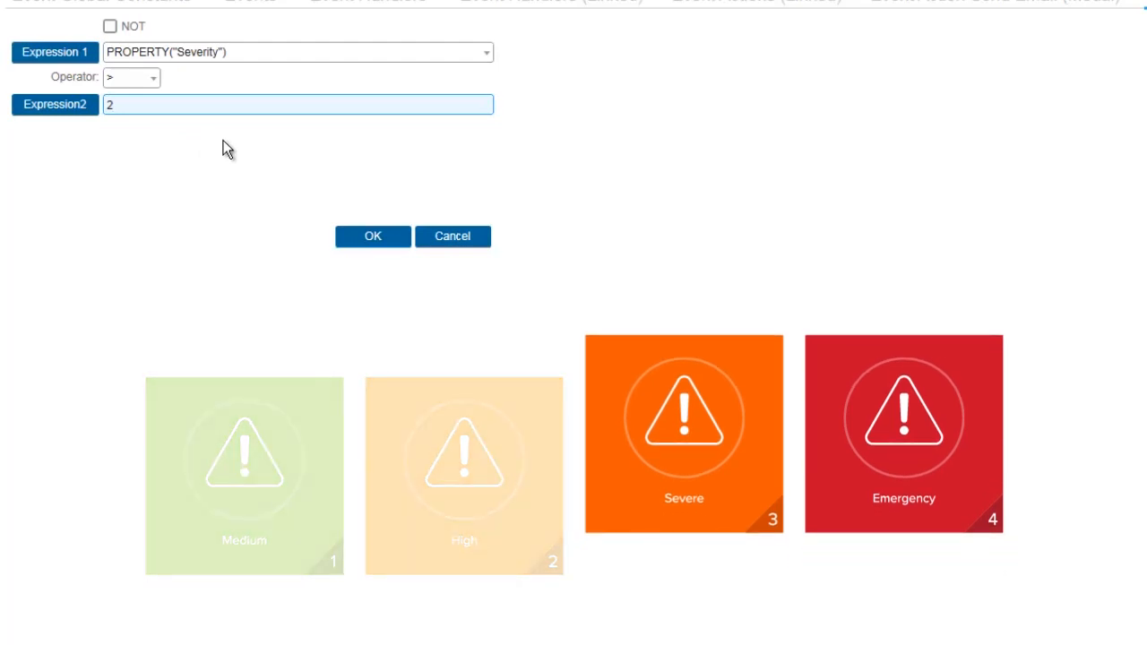
left_click(367, 237)
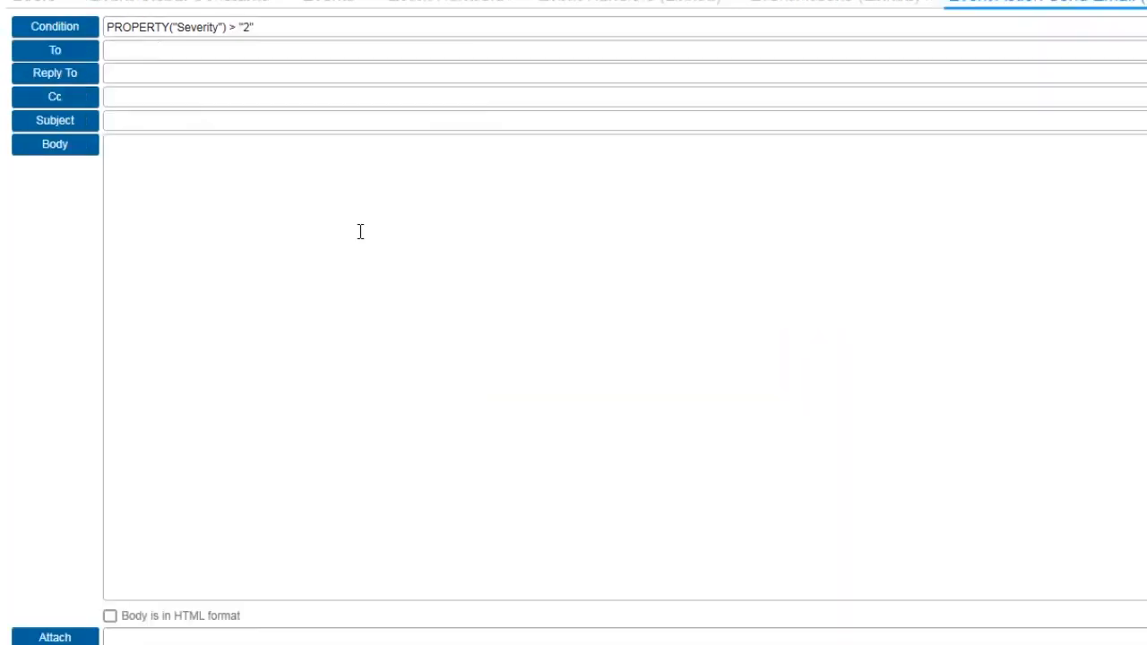
Set the Send Email action's To recipient to the expression GC(TechSupportMgr)
left_click(96, 54)
left_click(87, 23)
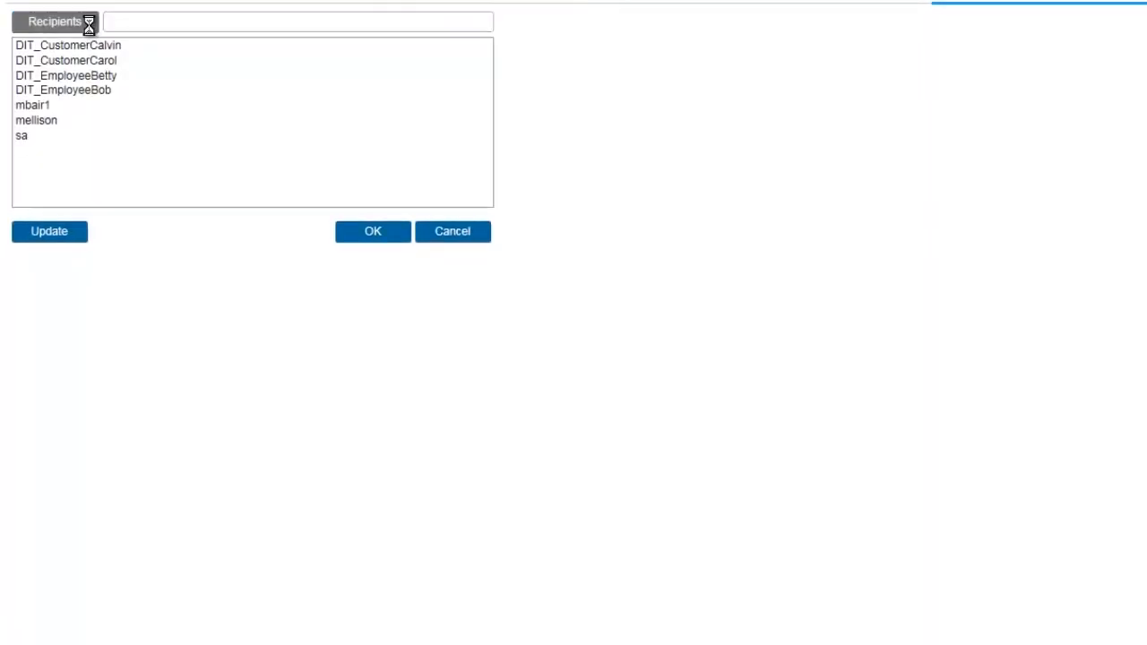
left_click(387, 119)
left_click(305, 234)
left_click(389, 205)
left_click(353, 222)
left_click(299, 355)
left_click(297, 270)
Set the email subject to "An Issue Has Been Logged" and choose the SUBSTITUTE function for the body expression
left_click(200, 182)
type("An Issue Has Been Logged")
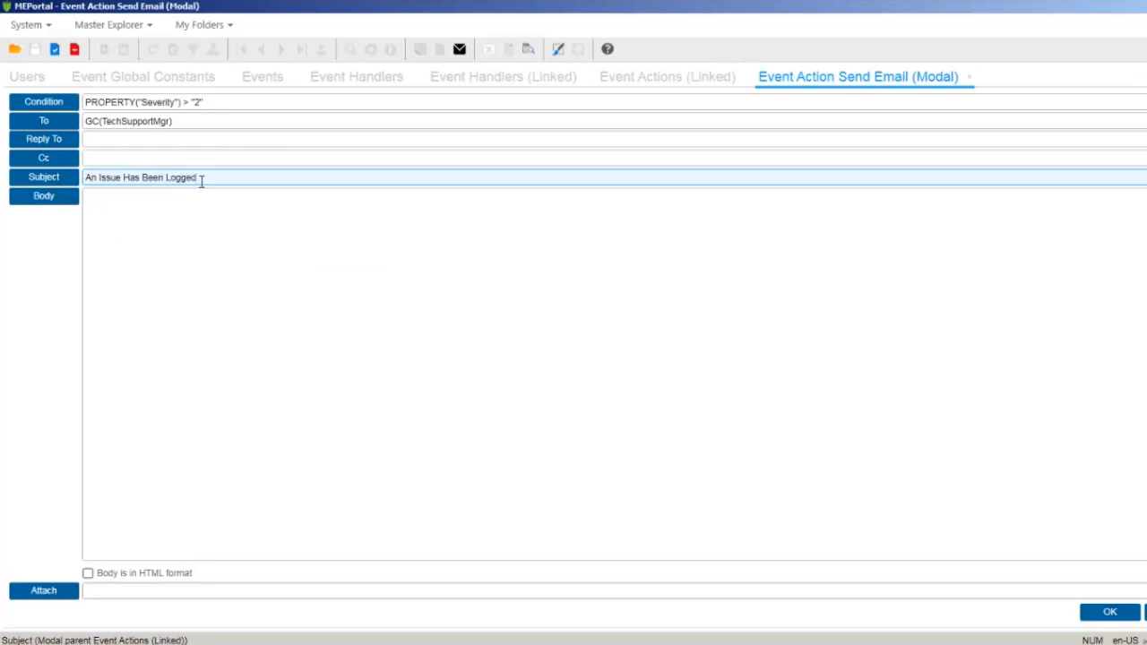
left_click(59, 197)
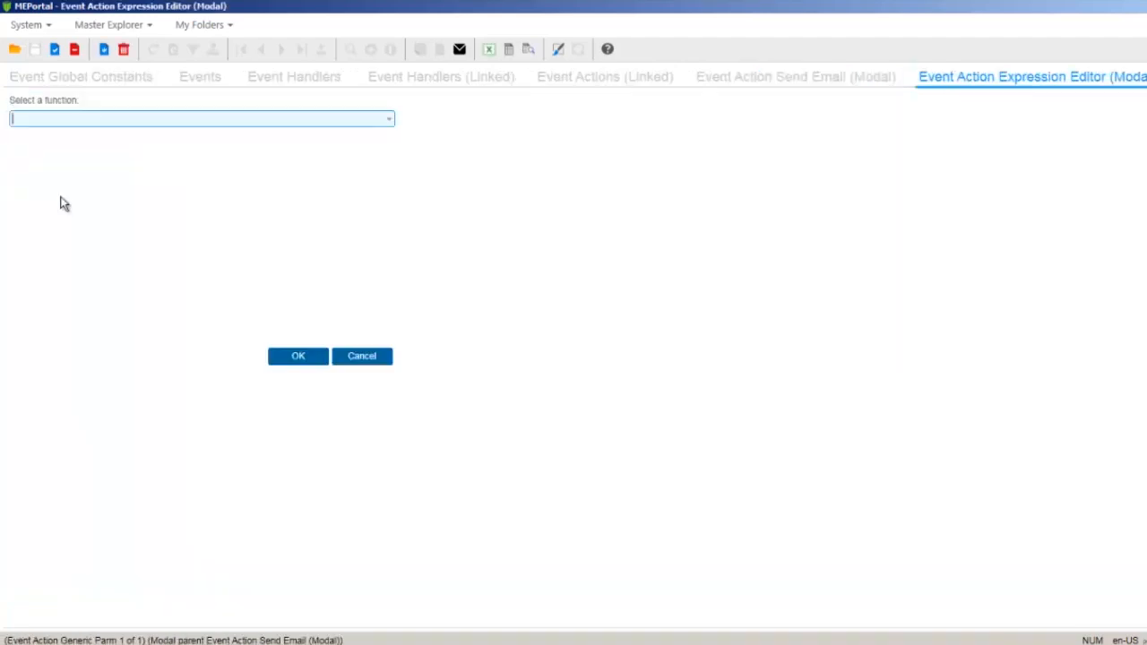
left_click(382, 124)
left_click(113, 343)
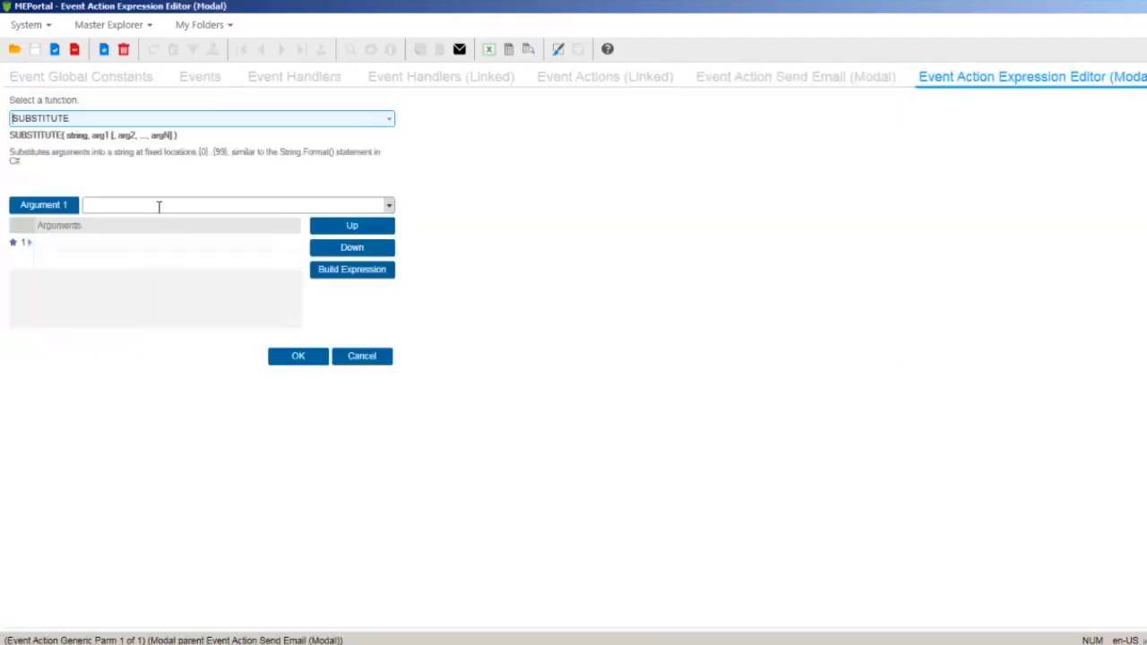
Switch to Notepad, replace "whatever" with {1} in the message template, and add the lines "Customer: {2}" and "Brief description: {3}"
key("alt+Tab")
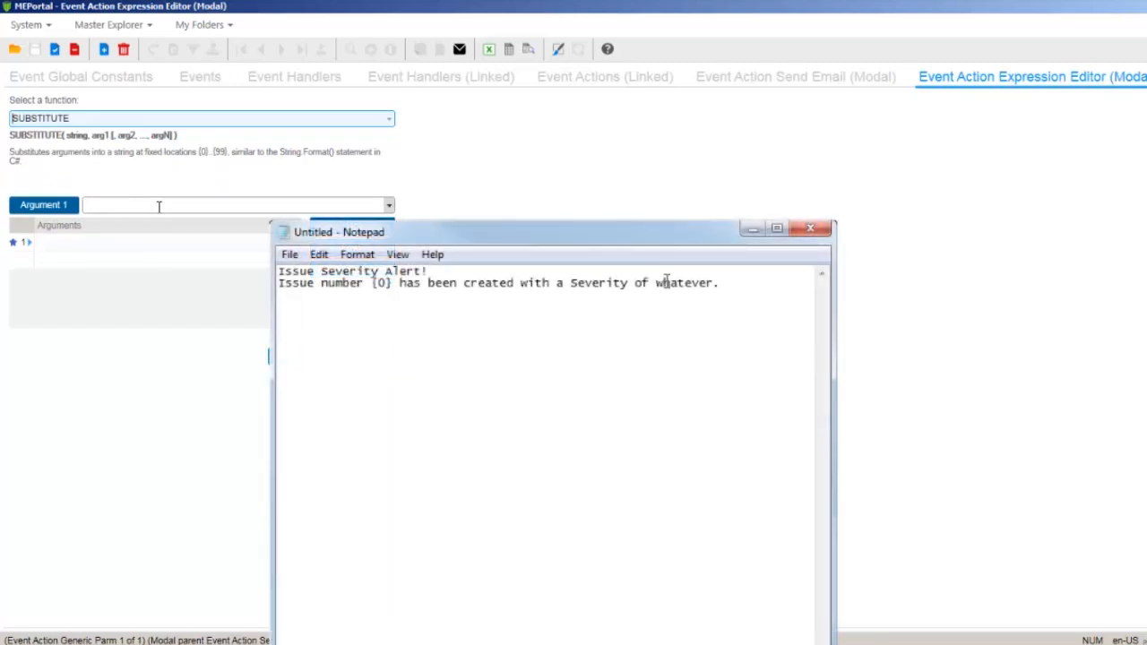
double_click(670, 282)
key("shift+Left")
key("shift+Left")
type("{1}")
key("Return")
type("Cus")
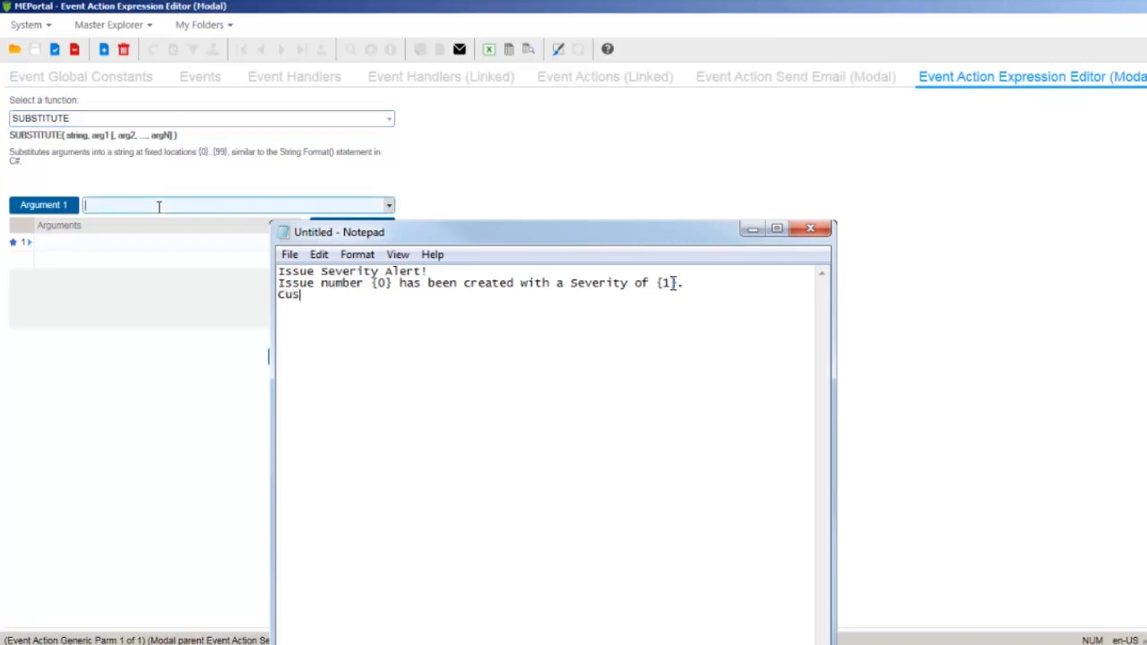
type("tomer: {2}")
key("Return")
type("Brief description: {3}")
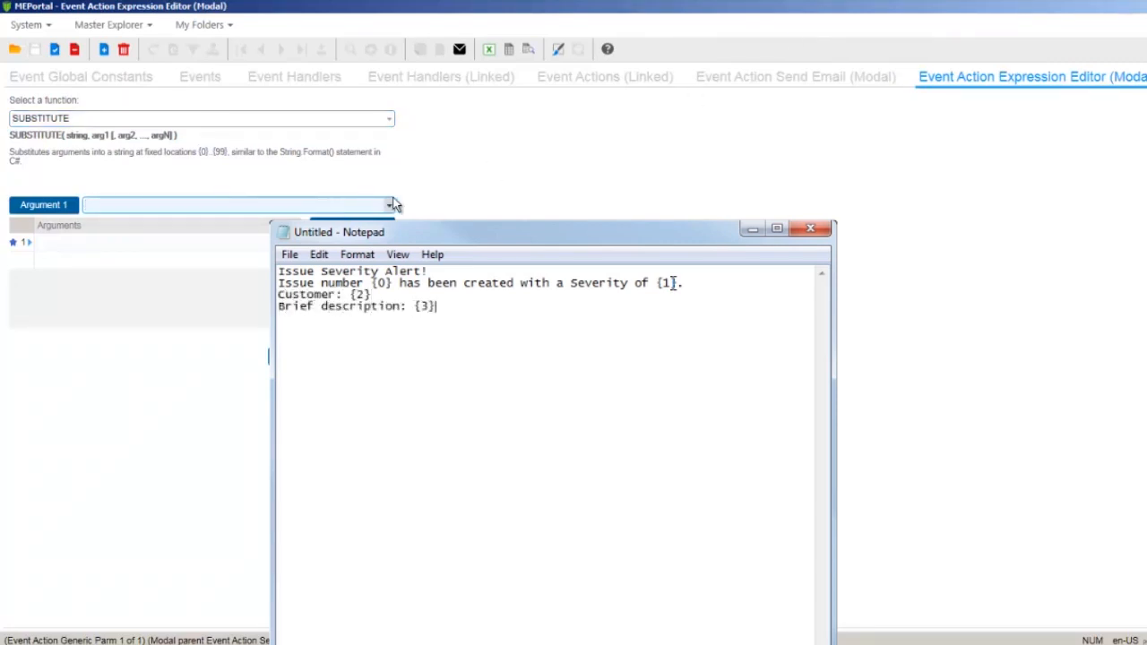
Join the Notepad message lines into a single line and use the text as Argument 1 of the SUBSTITUTE function
left_click(443, 271)
key("Delete")
type("Issue Severity Alert! Issue number {0} has been created with a Severity of {1}. Customer: {2} Brief description: {3}")
key("Delete")
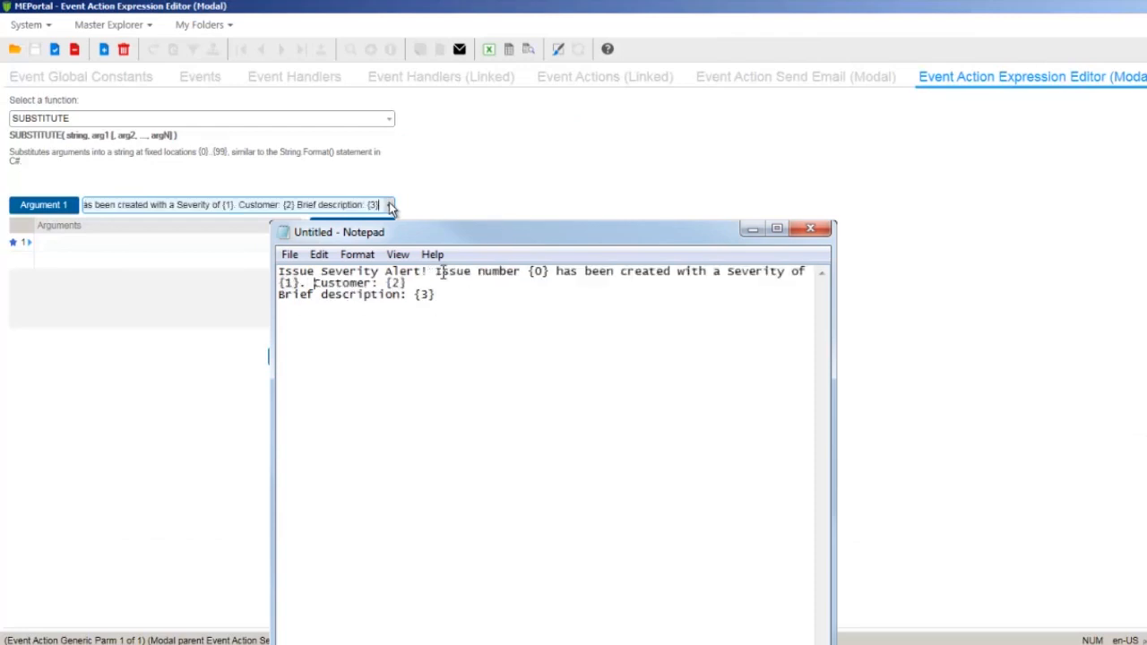
key("Delete")
left_click_drag(572, 283, 282, 267)
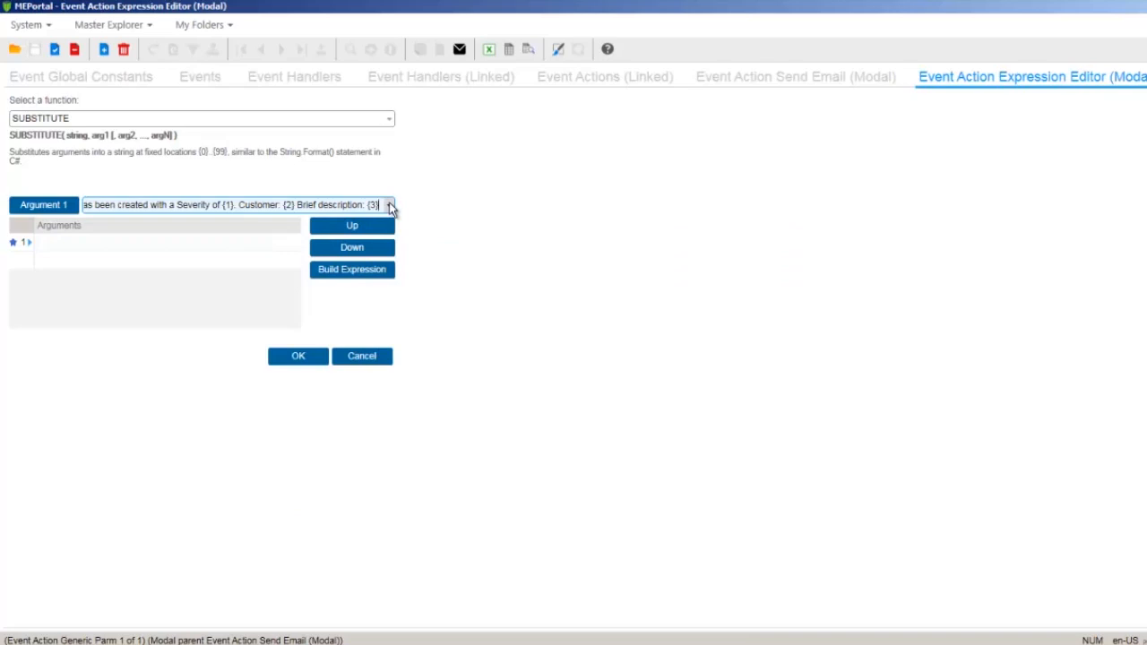
Build PROPERTY("IssueID") as the first substitution argument of the body expression
left_click(147, 247)
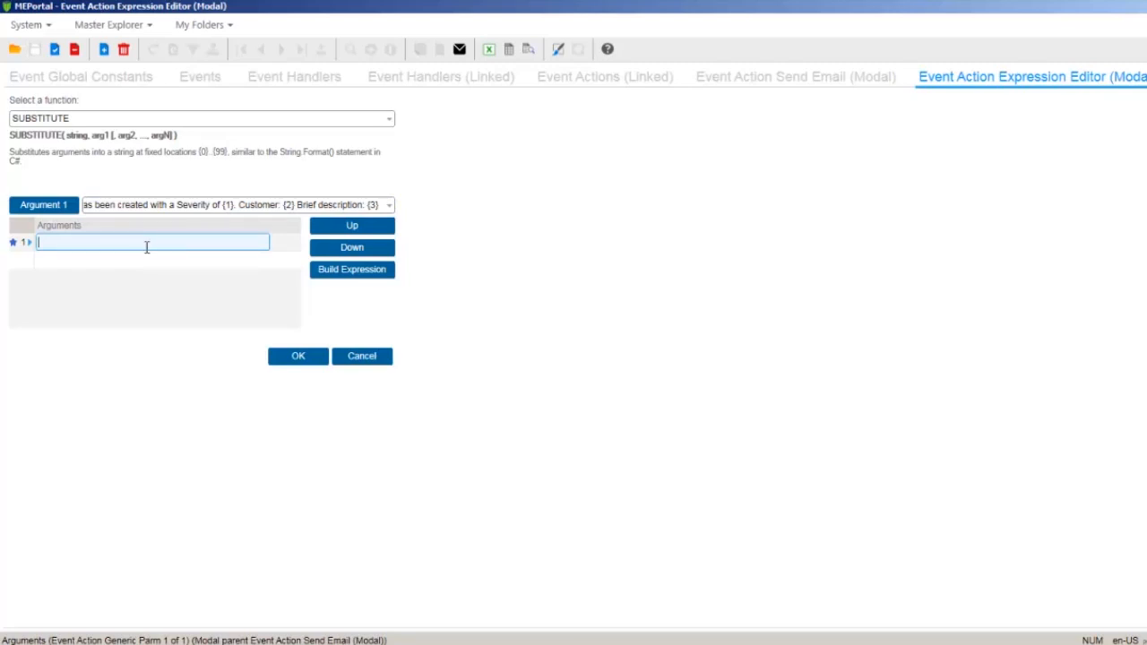
left_click(344, 270)
left_click(388, 120)
type("pr")
key("Return")
left_click(387, 205)
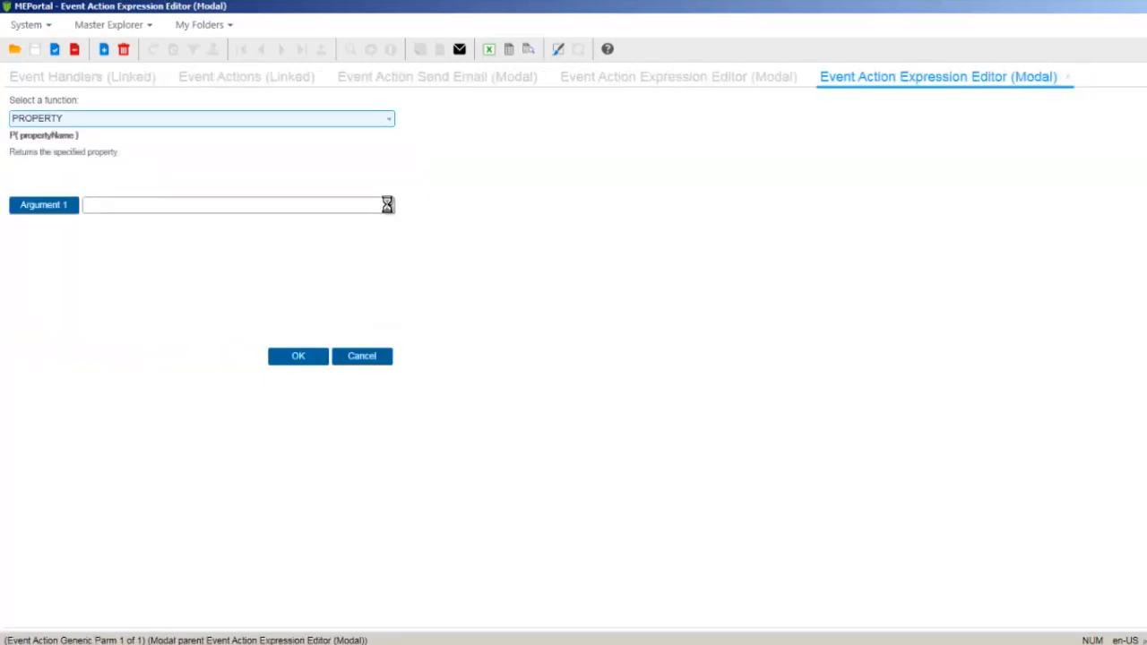
scroll(394, 287, "down", 2)
left_click(212, 384)
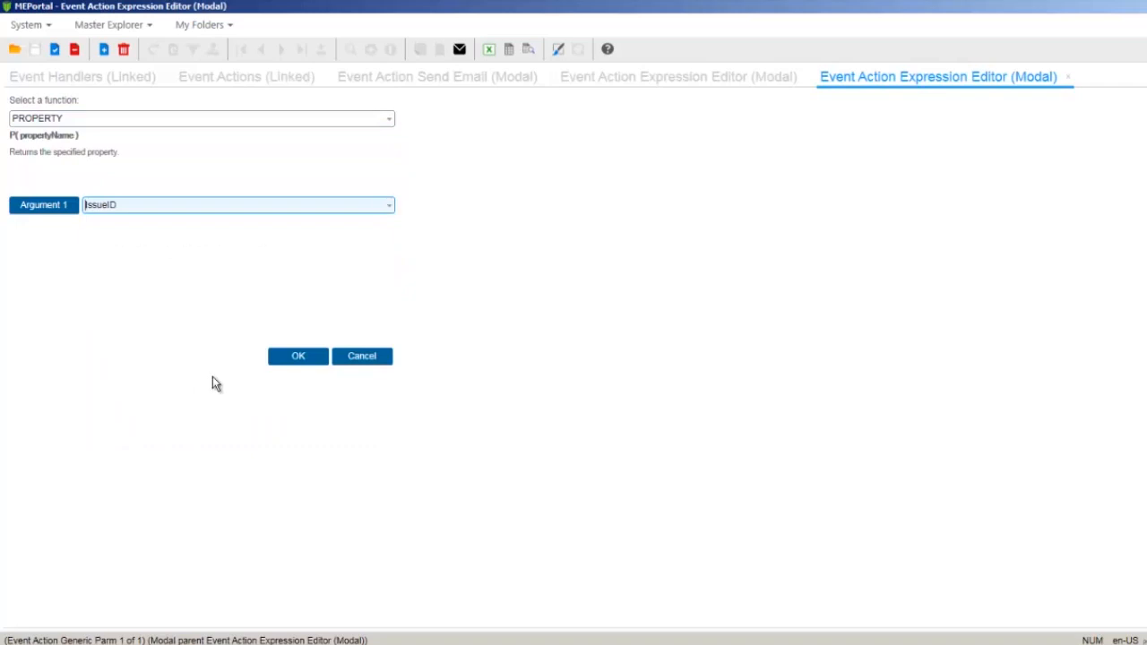
left_click(298, 357)
Build PROPERTY("Severity") as the second substitution argument of the body expression
left_click(222, 259)
left_click(330, 267)
type("prop")
key("Return")
double_click(337, 120)
type("prop")
key("Return")
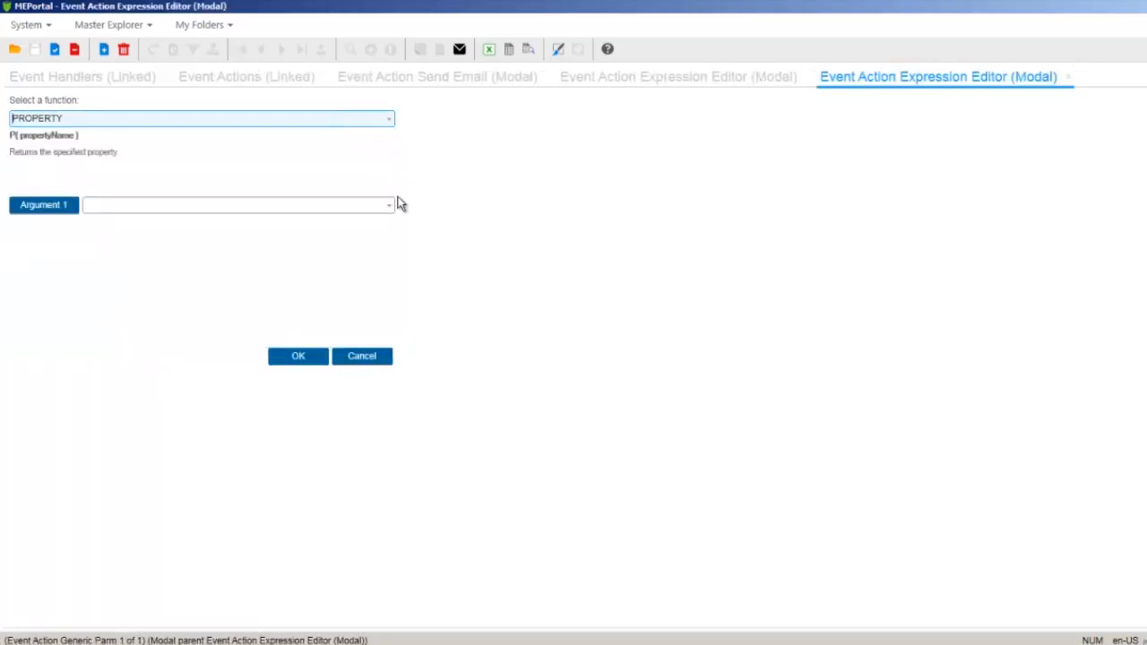
left_click(390, 205)
scroll(269, 295, "down", 5)
left_click(244, 326)
left_click(297, 356)
Build PROPERTY("CusCustomerName") as the third substitution argument of the body expression
left_click(215, 285)
left_click(350, 269)
type("Prop")
key("Return")
double_click(307, 120)
type("prop")
key("Return")
left_click(388, 205)
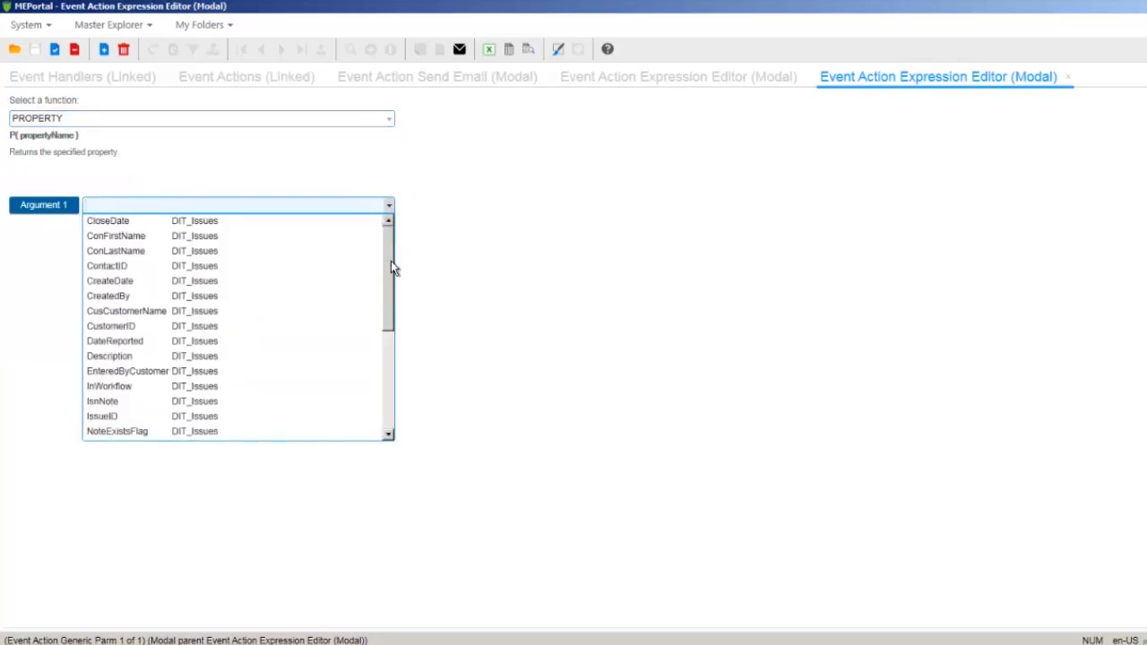
left_click(356, 311)
left_click(297, 354)
Build PROPERTY("Description") as the fourth substitution argument and accept the SUBSTITUTE expression as the email body
left_click(230, 296)
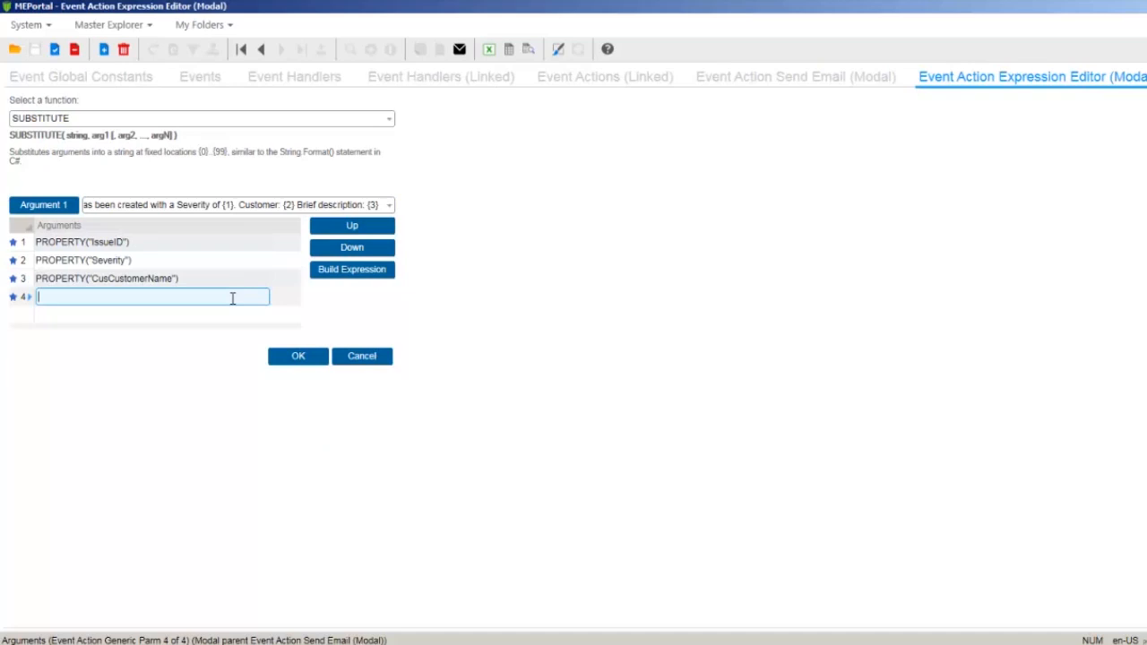
left_click(327, 275)
type("Prop")
left_click(328, 275)
left_click(390, 206)
left_click(221, 359)
left_click(289, 359)
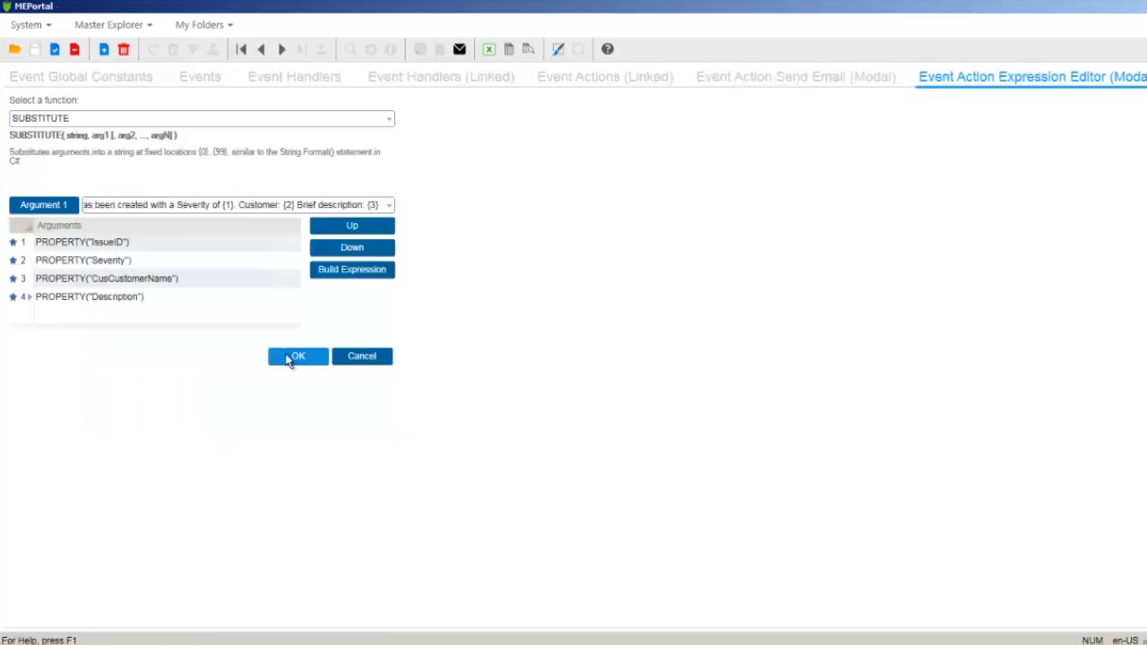
left_click(298, 358)
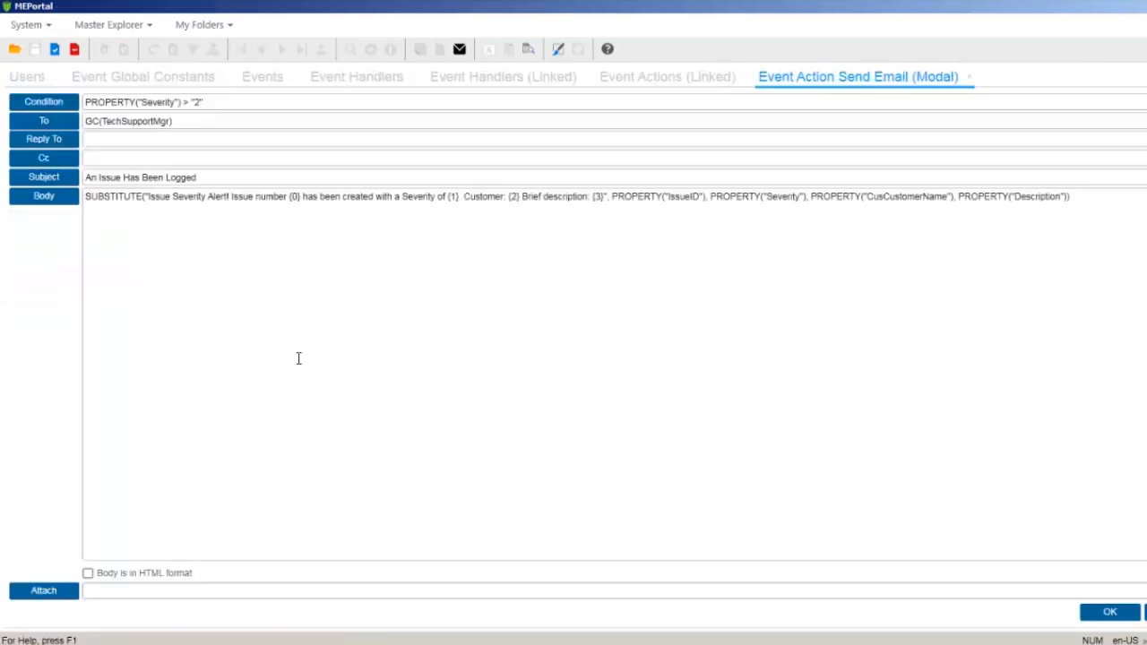
Accept the Send Email parameters, check the action's syntax and save it
left_click(1109, 612)
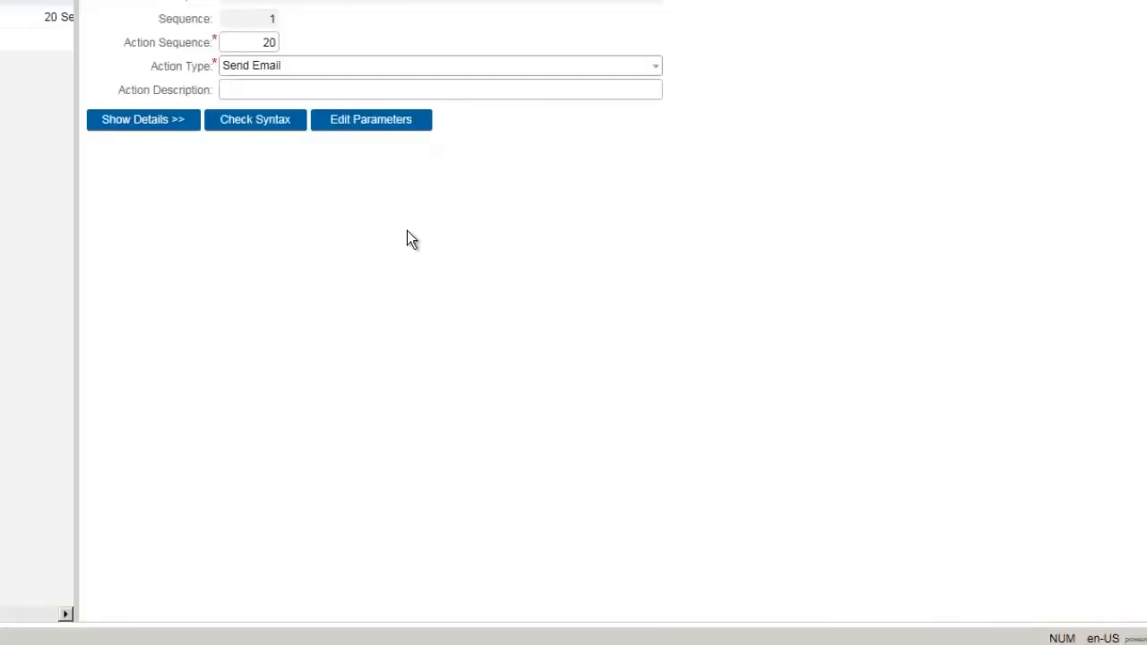
left_click(324, 161)
left_click(454, 343)
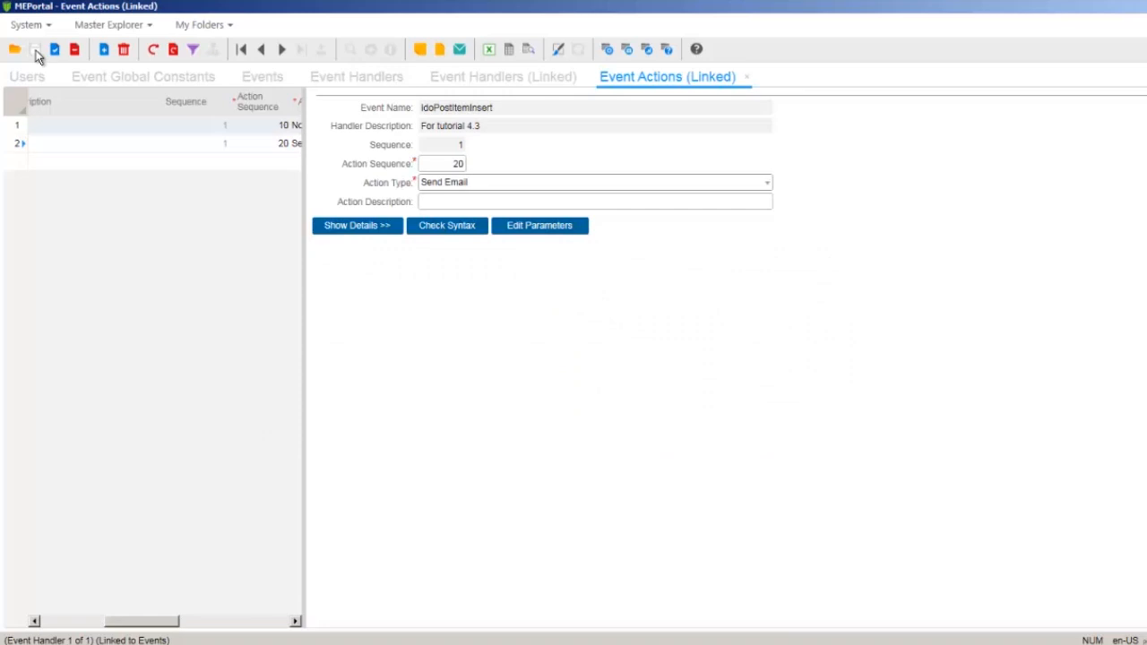
Show the Send Email action's details, insert line breaks before "Customer" and "Brief description" in the body text, and save
left_click(330, 224)
left_click(460, 269)
left_click(730, 310)
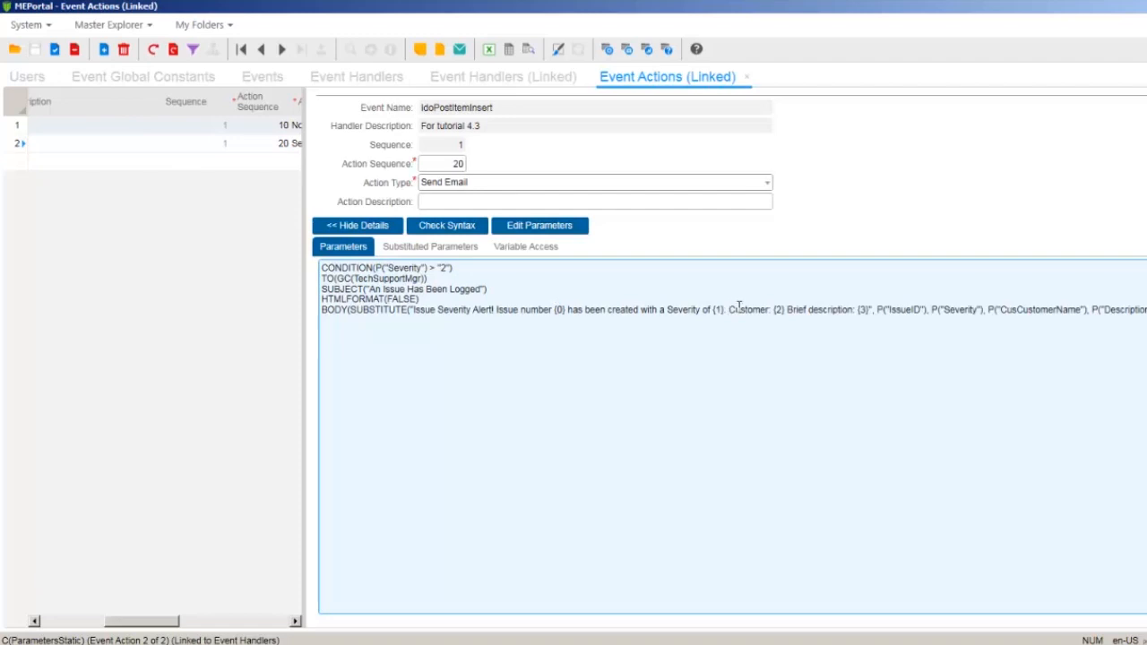
key("Return")
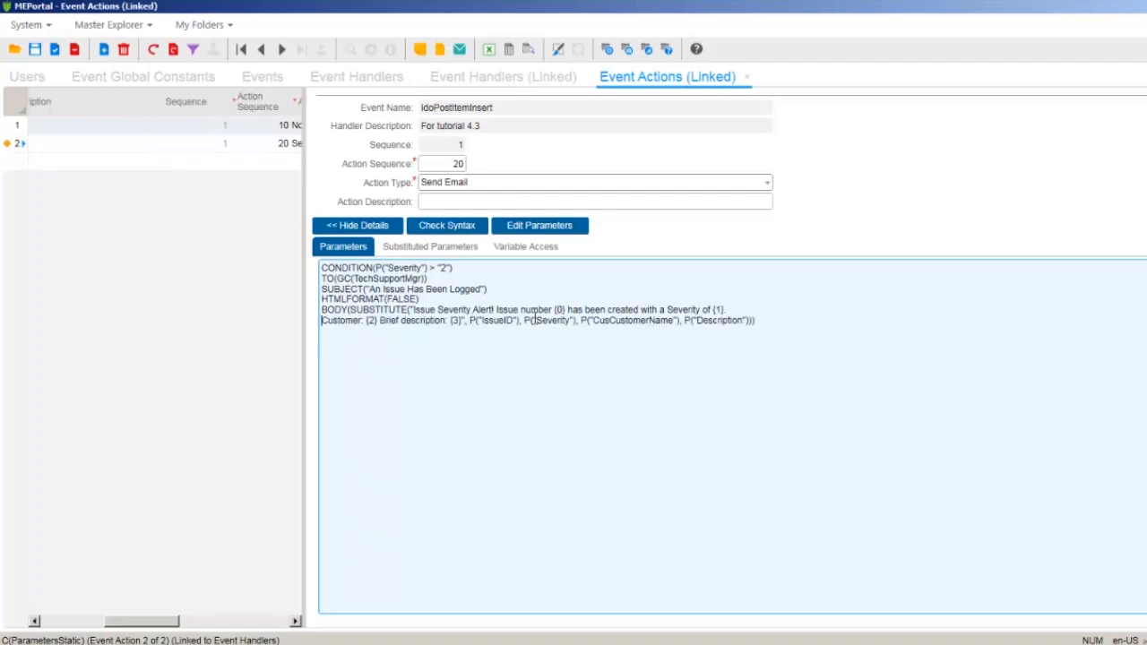
left_click(380, 319)
key("Return")
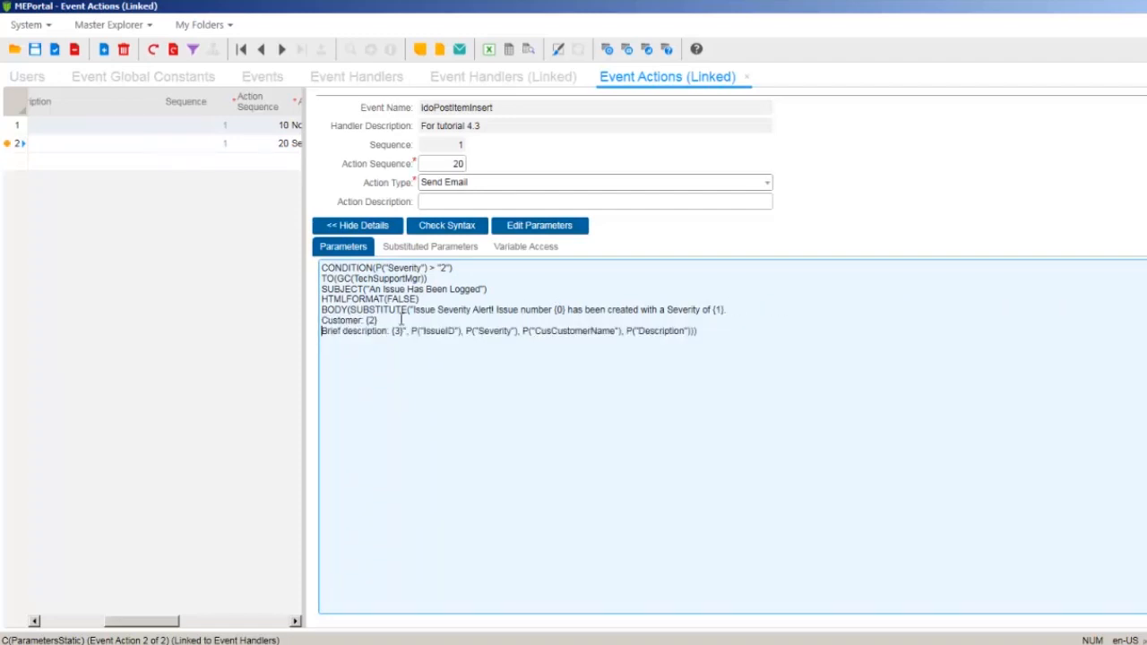
left_click(34, 49)
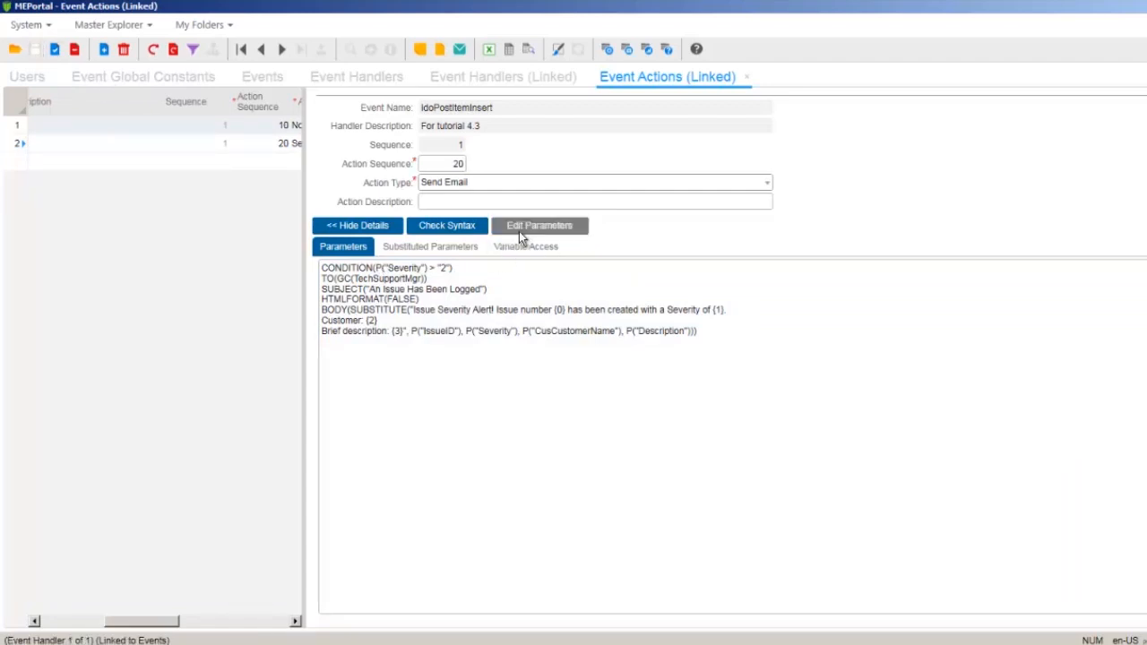
Open the Send Email body's SUBSTITUTE expression and change its Severity argument to use the IF function
left_click(520, 235)
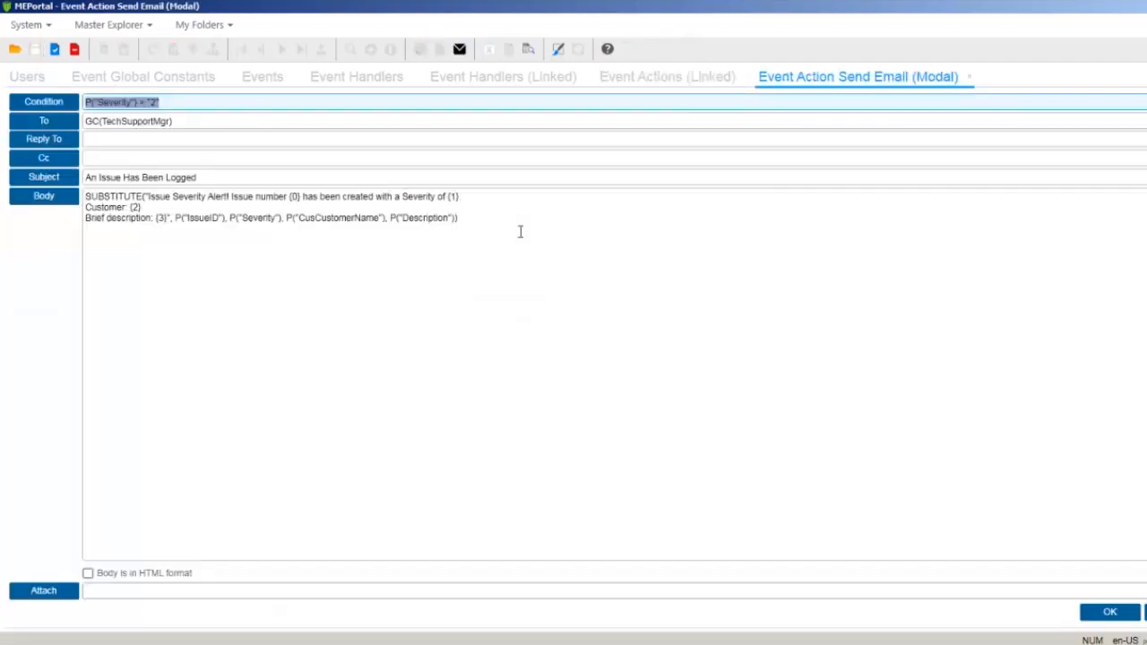
left_click(68, 198)
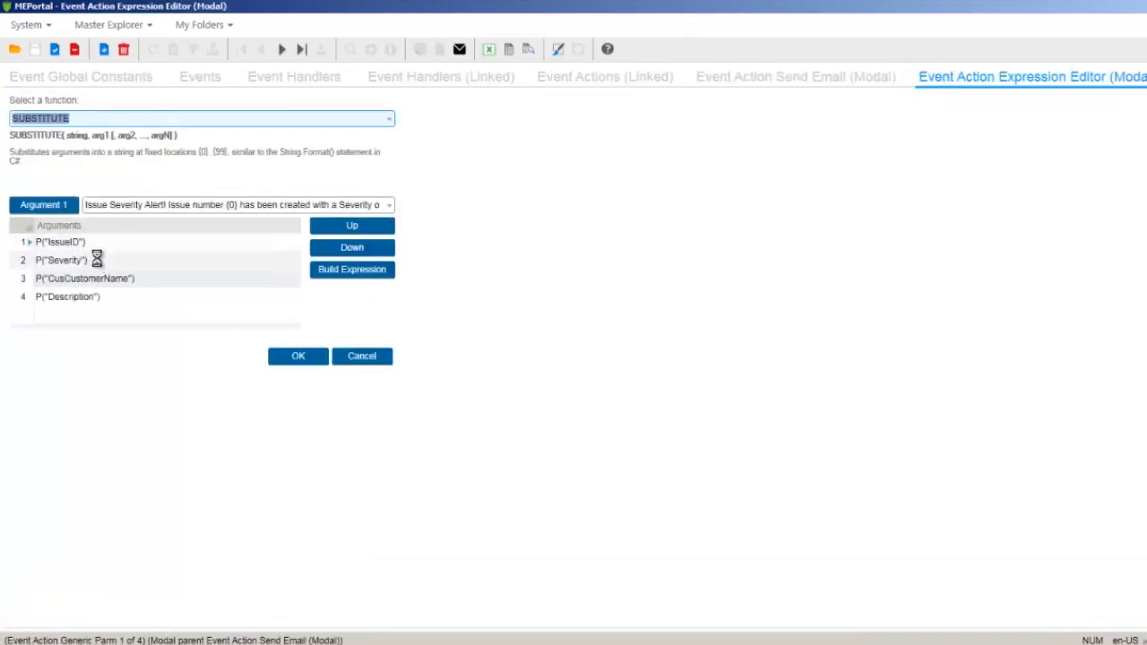
left_click(99, 261)
left_click(351, 269)
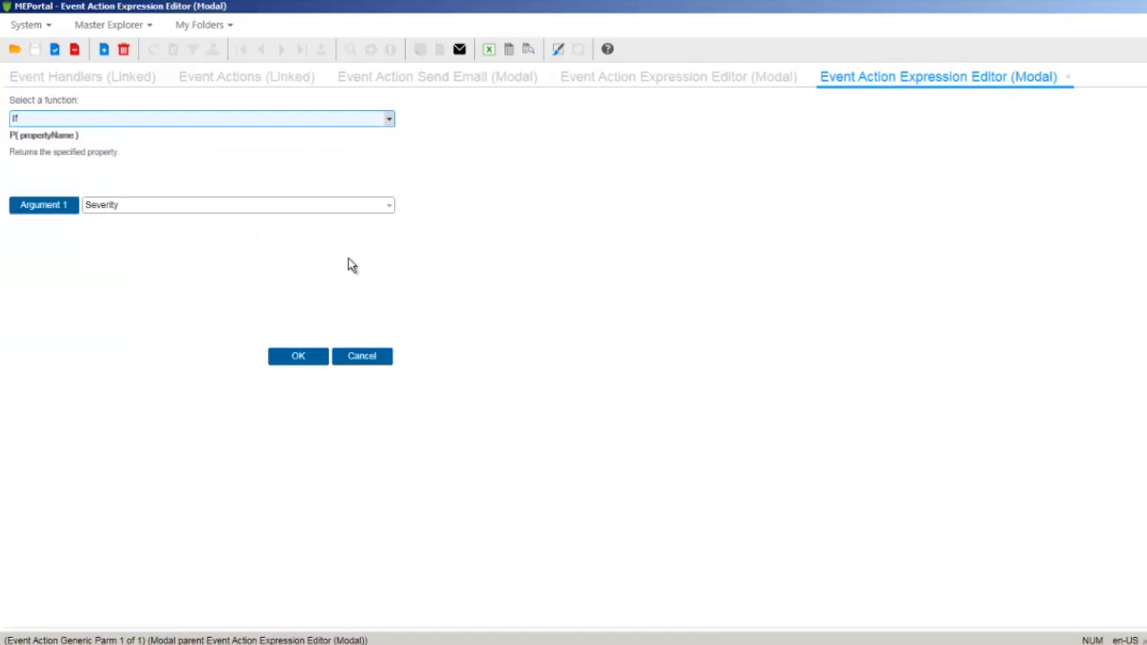
scroll(351, 265, "up", 2)
left_click(260, 118)
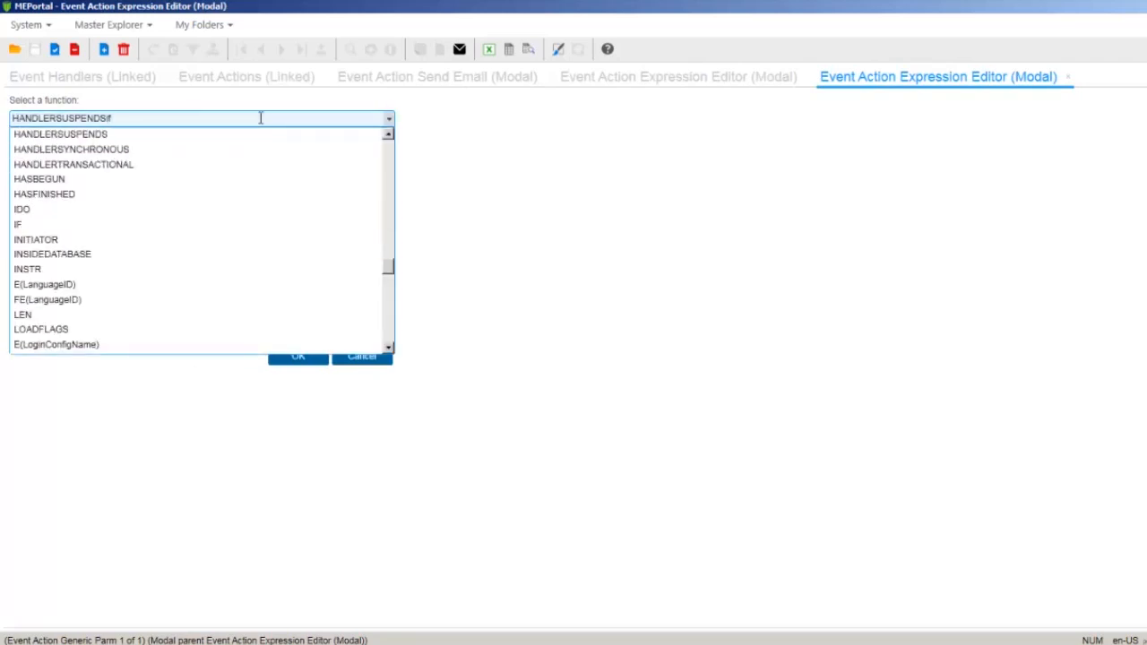
left_click(138, 224)
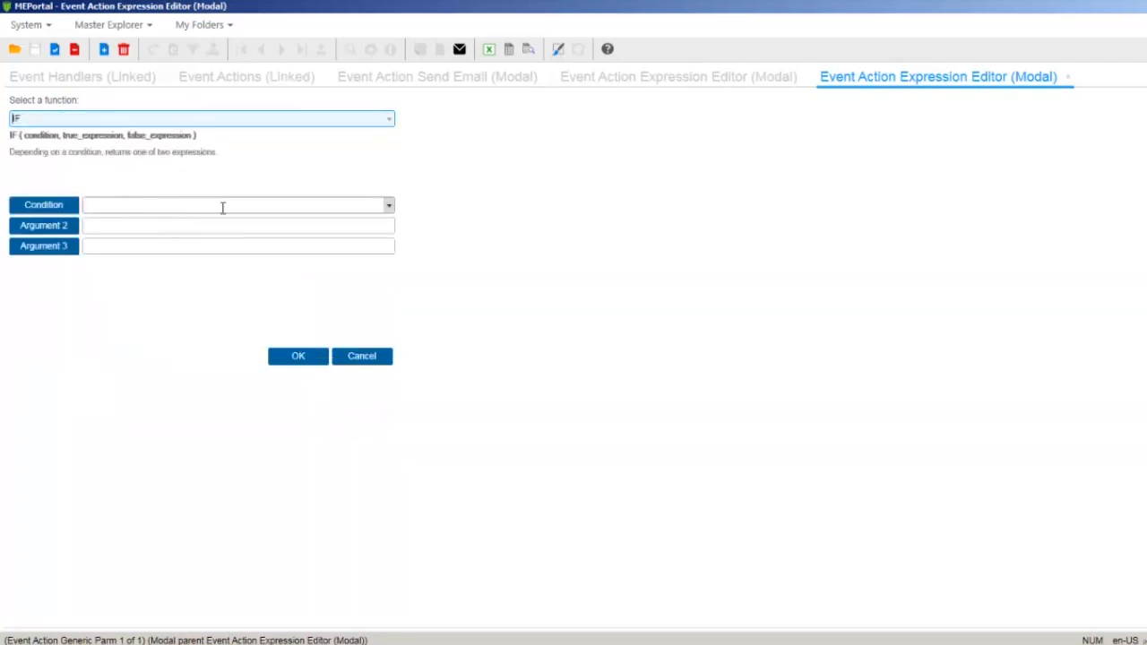
Build PROPERTY("Severity") as the first expression of the IF function's condition
left_click(71, 210)
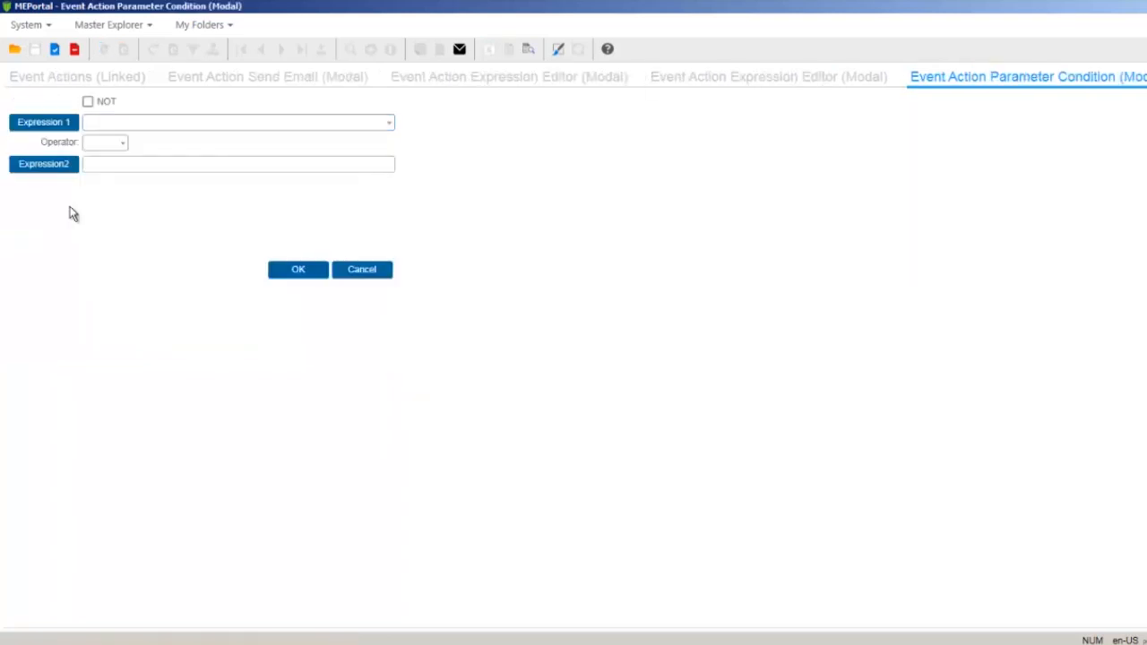
left_click(63, 122)
left_click(63, 122)
type("prop")
key("Tab")
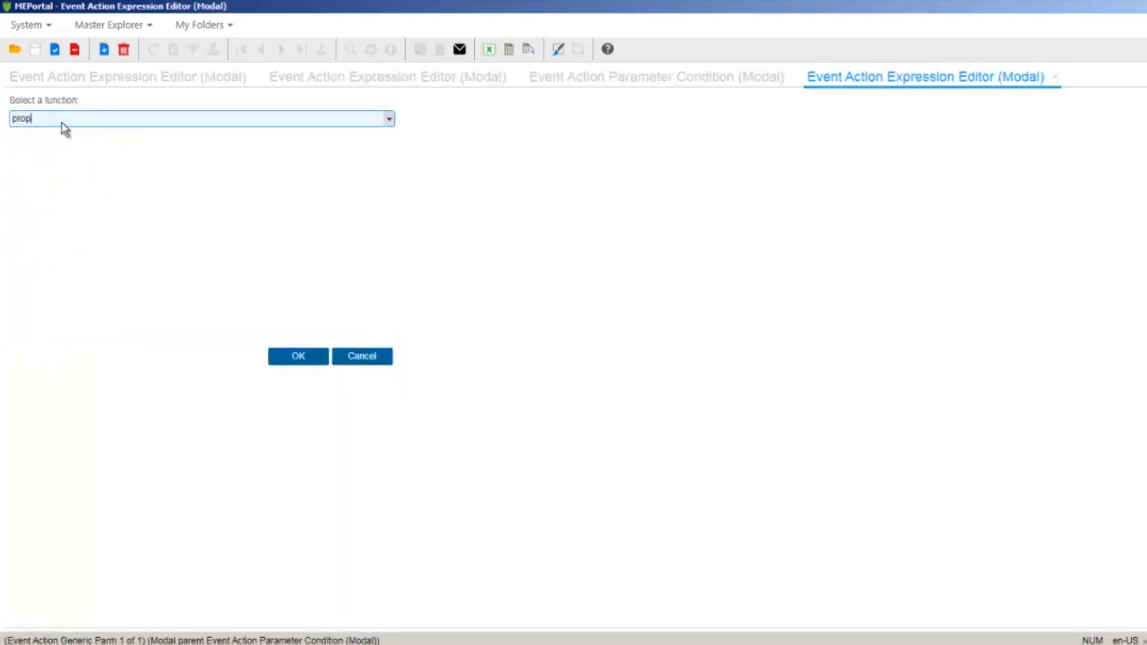
left_click(388, 206)
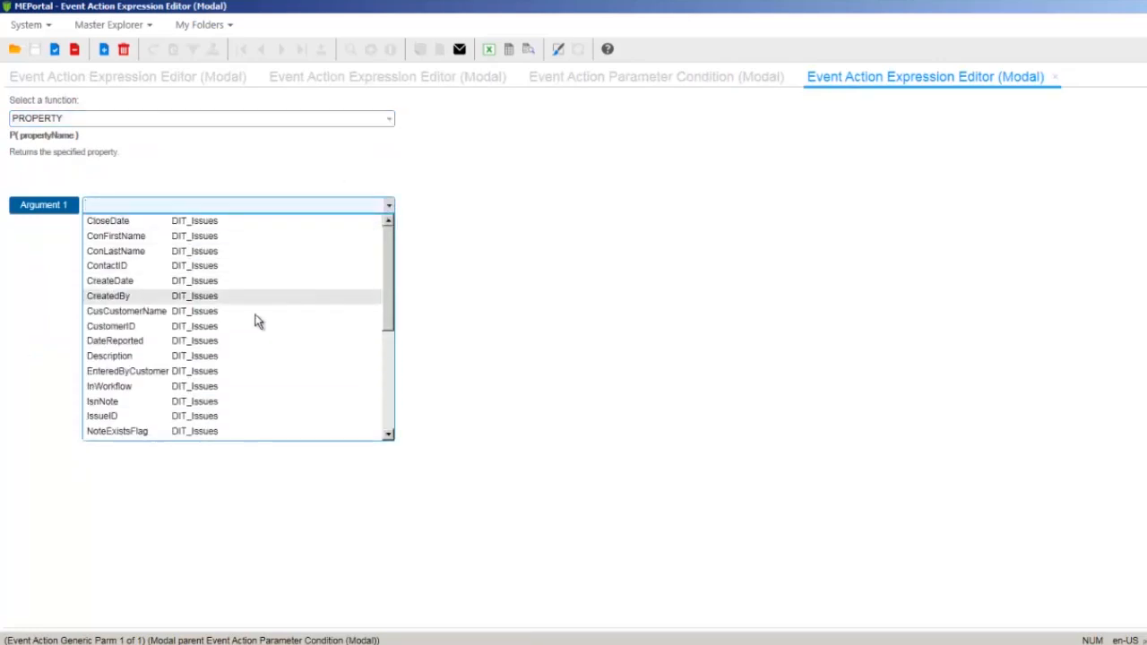
left_click_drag(387, 286, 361, 379)
left_click(235, 326)
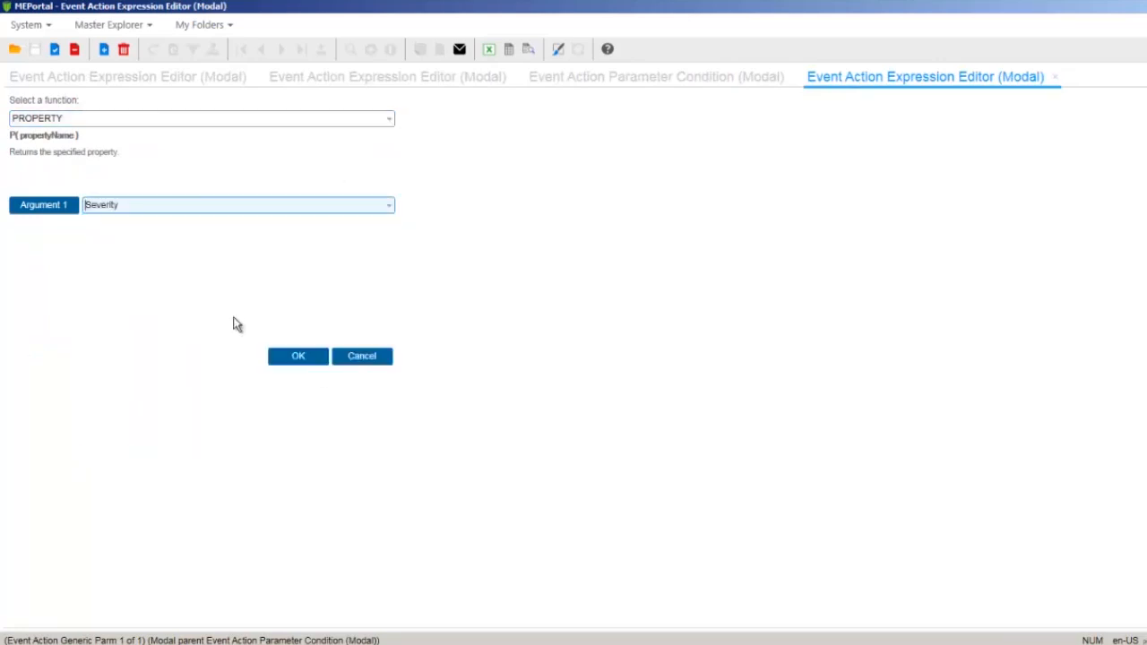
left_click(293, 358)
Complete the IF condition with the = operator and 3 as the second expression, and accept it
left_click(119, 143)
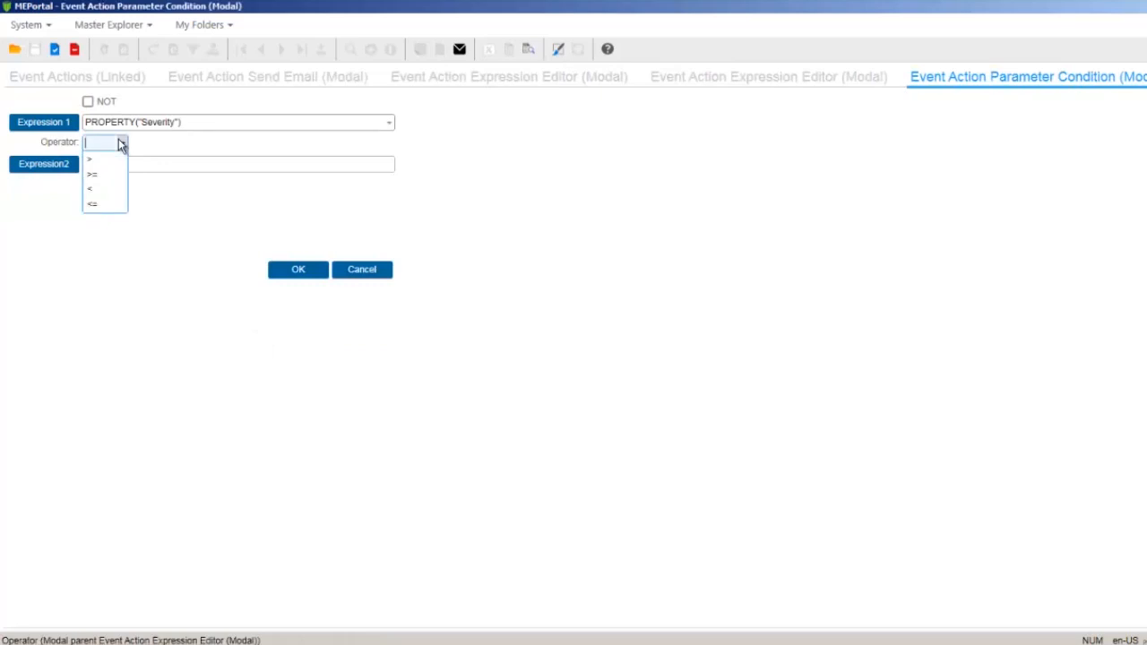
left_click(109, 191)
left_click(120, 164)
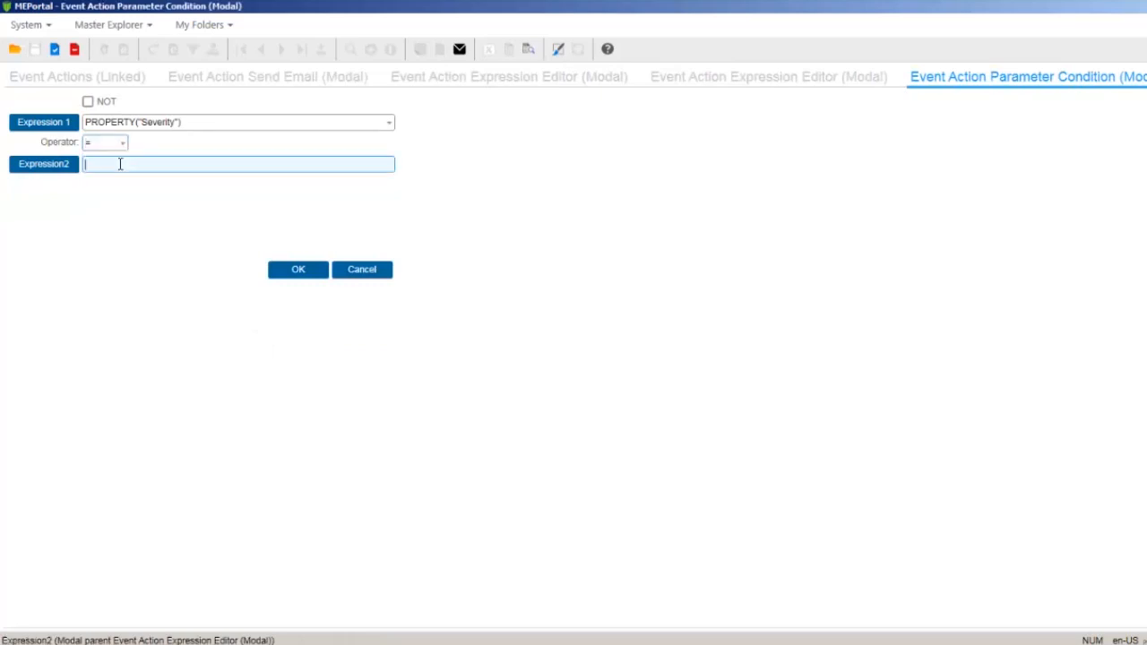
type("3")
left_click(296, 267)
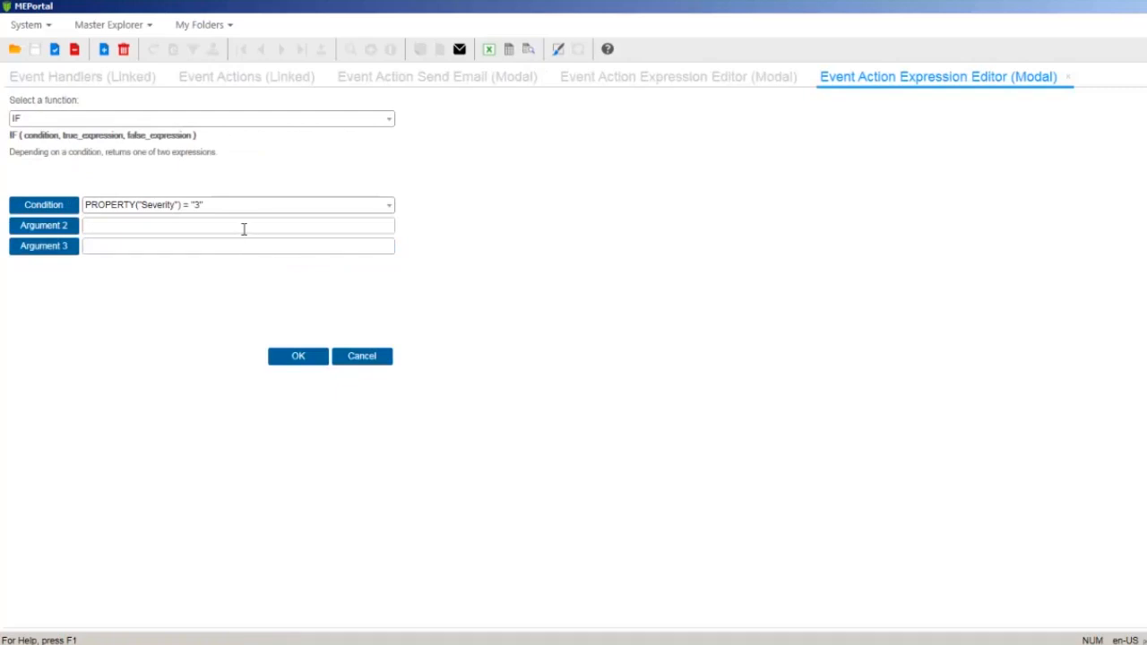
Set the IF function's true result to Severe and its false result to Emergency, and accept the expression
left_click(243, 229)
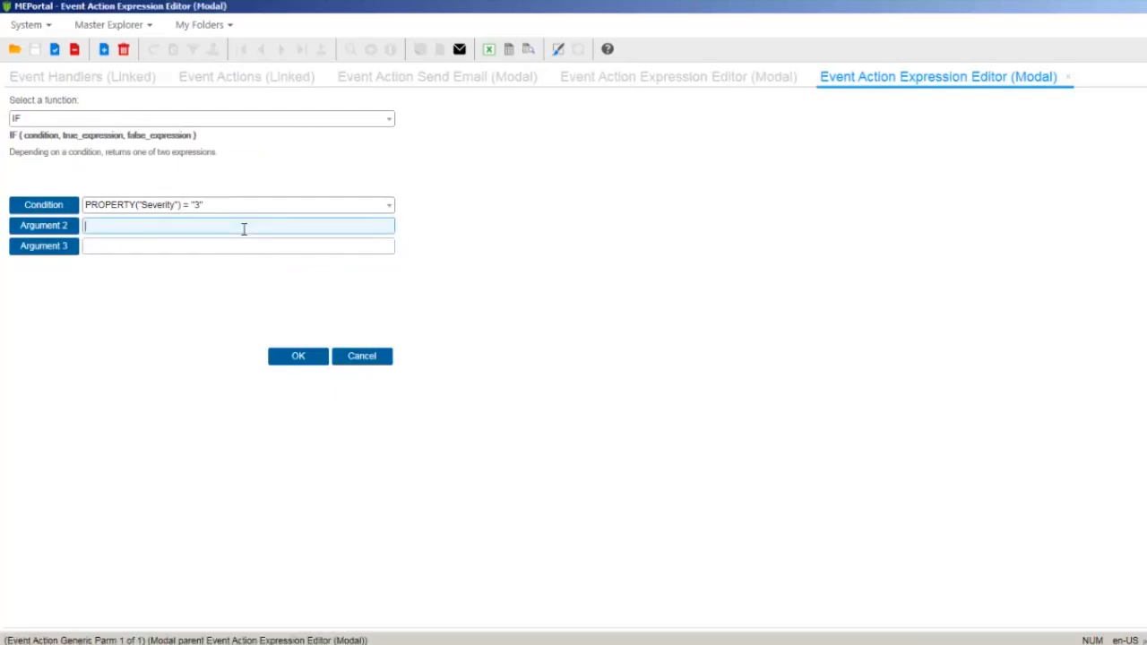
type("Severe")
left_click(240, 250)
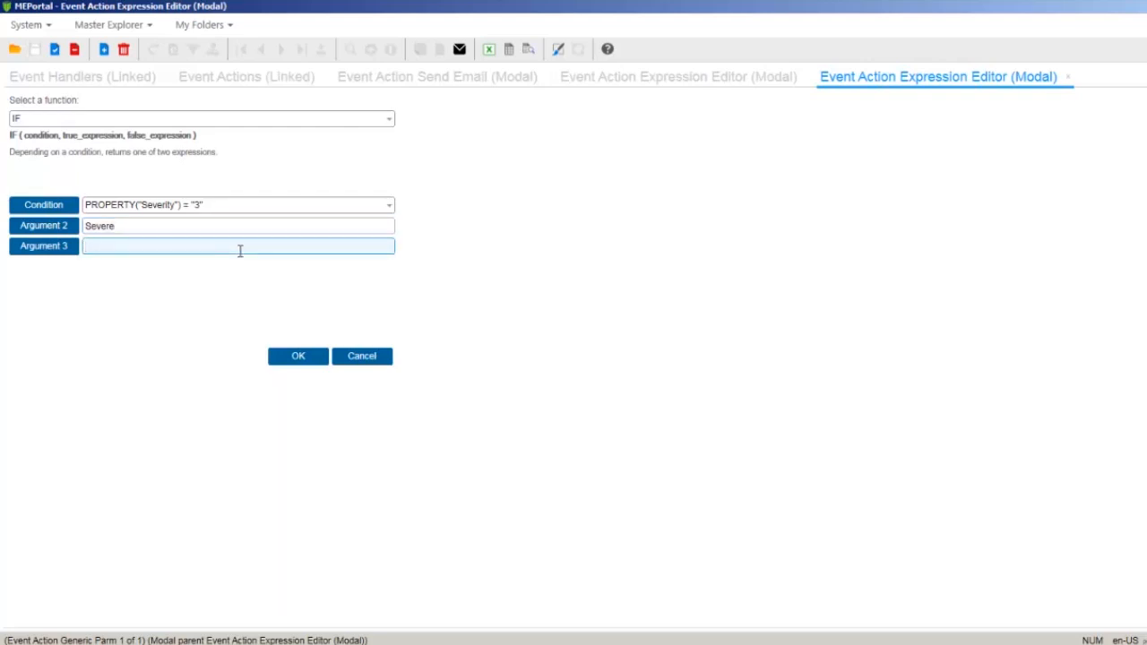
type("Emergency")
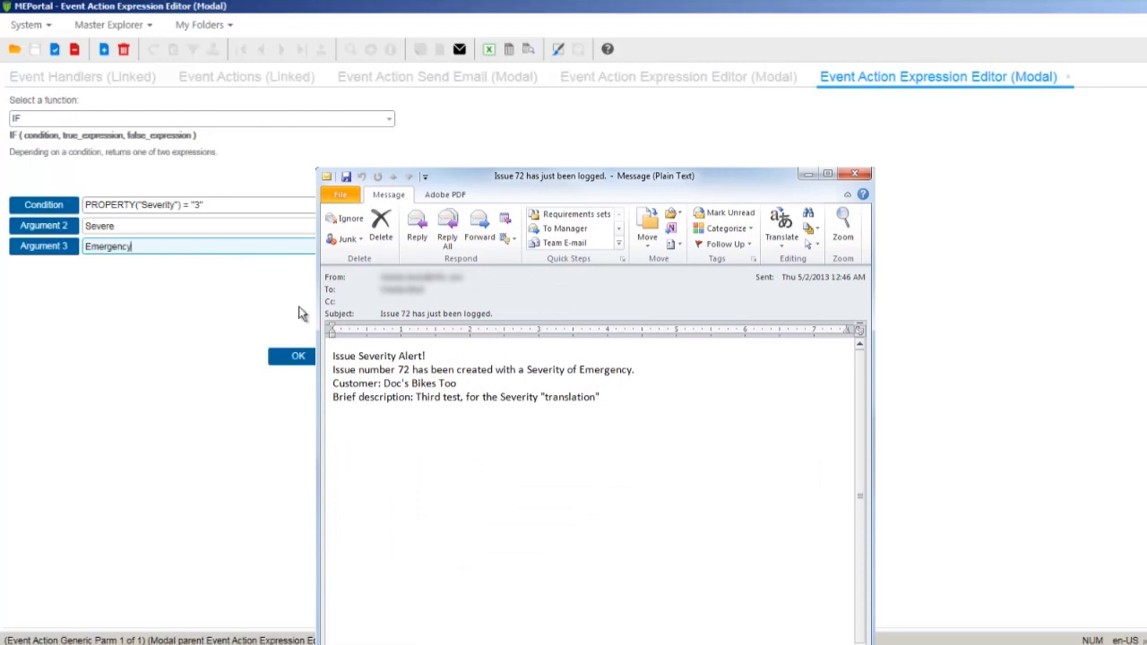
left_click(301, 356)
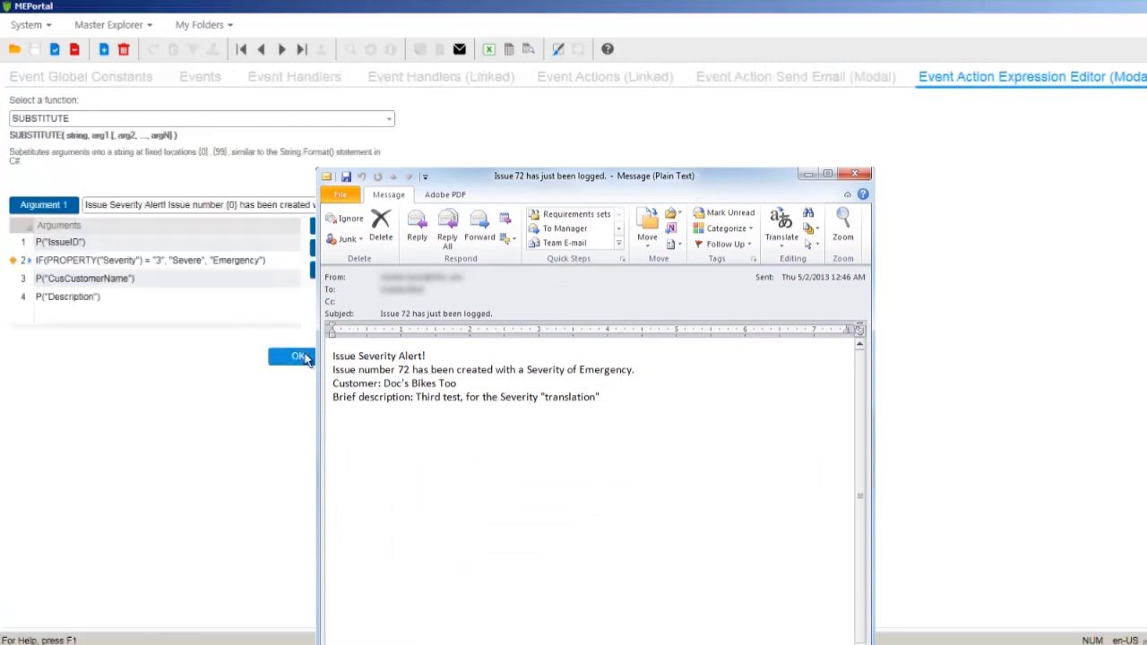
Accept the revised body expression and the Send Email parameters, and save the event action
left_click(301, 357)
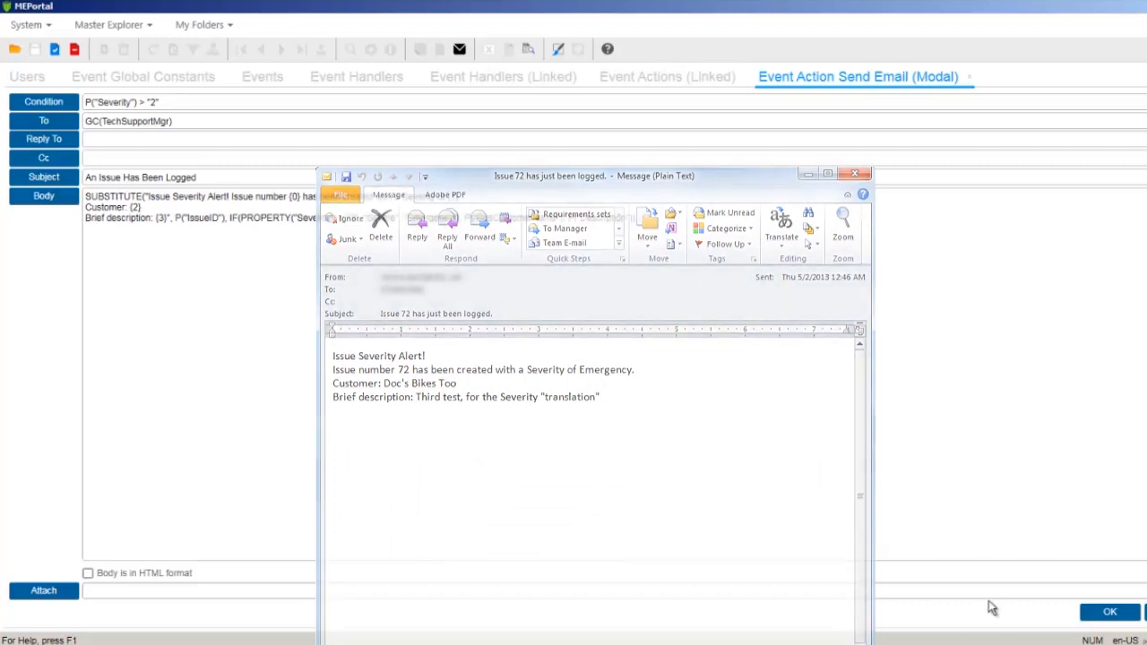
left_click(1107, 611)
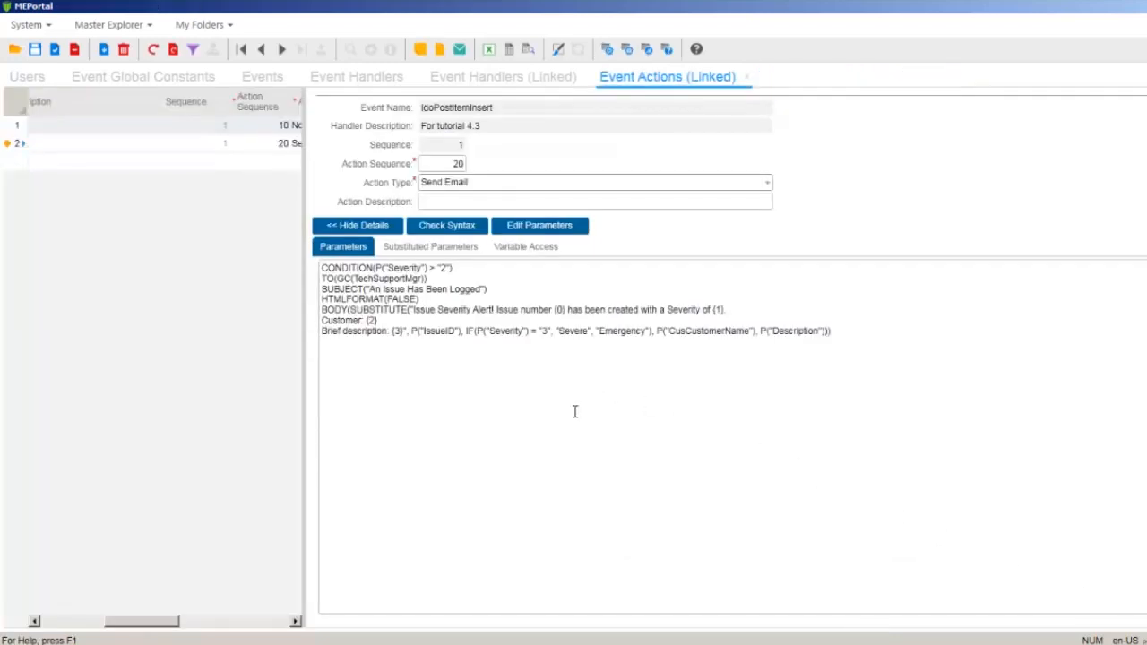
left_click(34, 50)
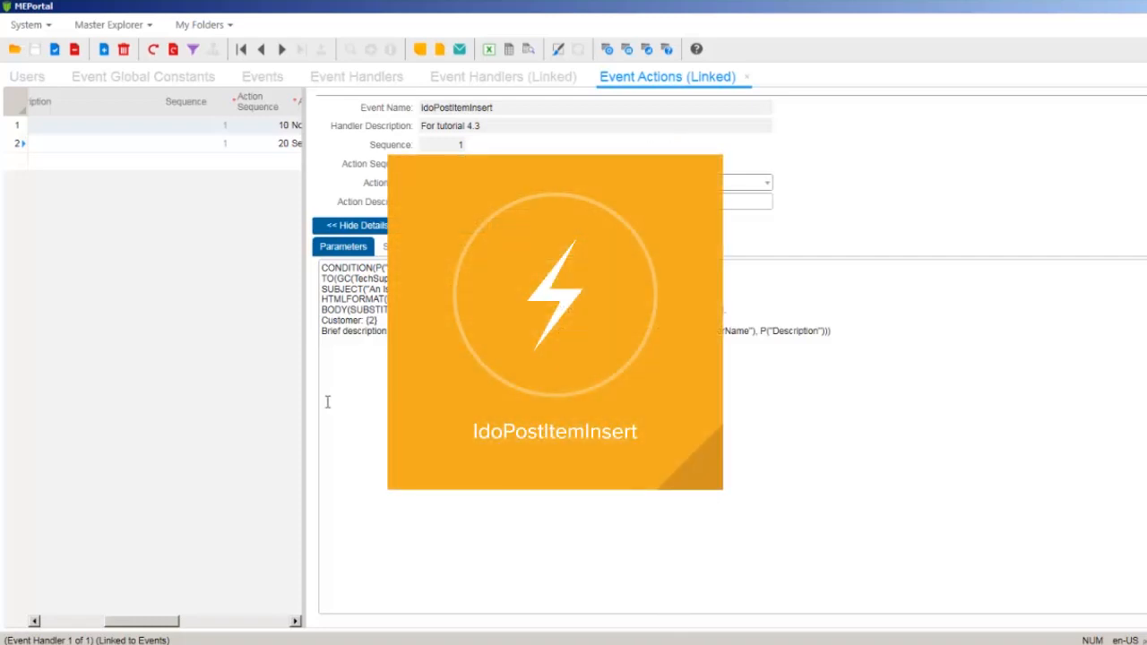
Widen the action's details area, reopen the Send Email parameters and set the body to HTML format
left_click_drag(305, 397, 64, 399)
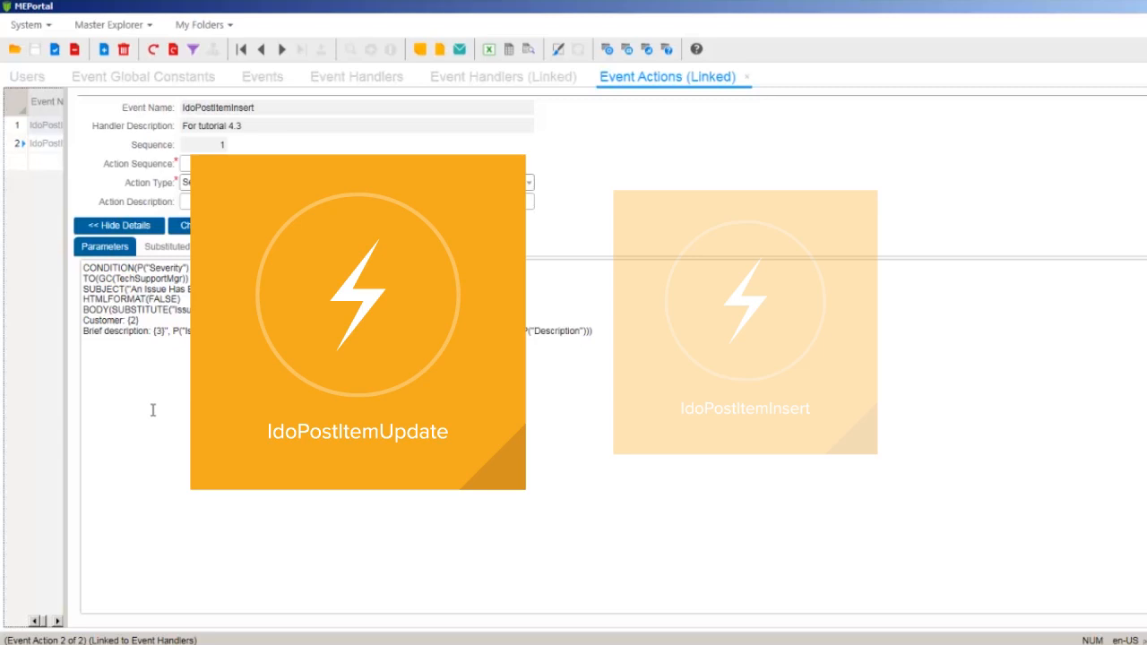
left_click(99, 380)
key("ctrl+a")
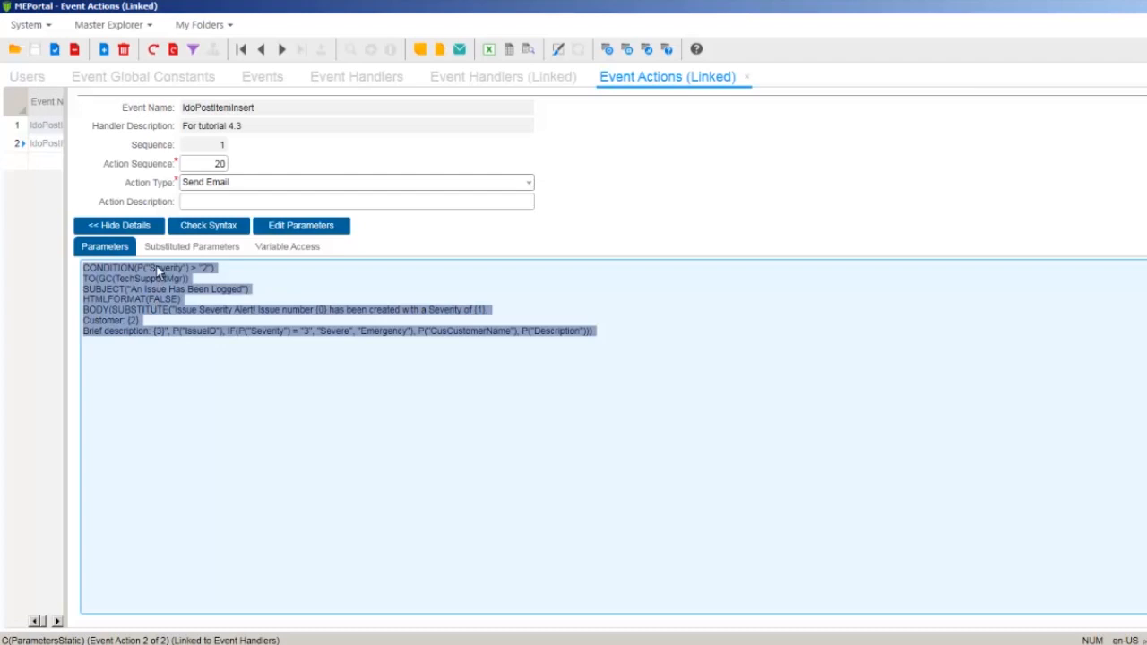
left_click(289, 224)
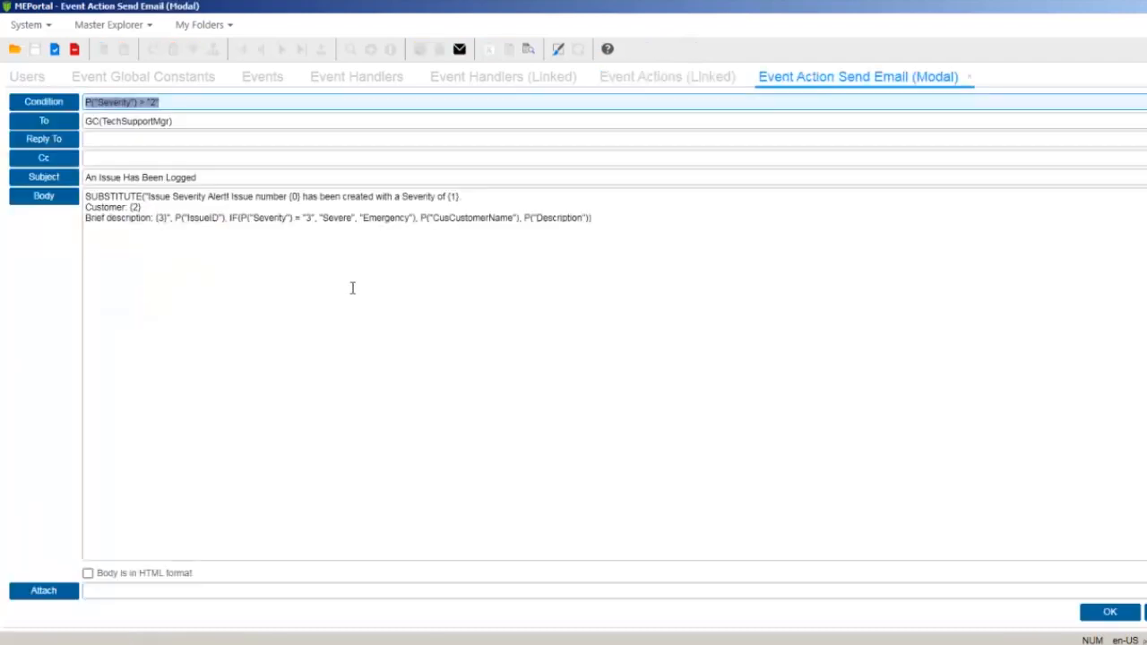
left_click(116, 580)
left_click(116, 579)
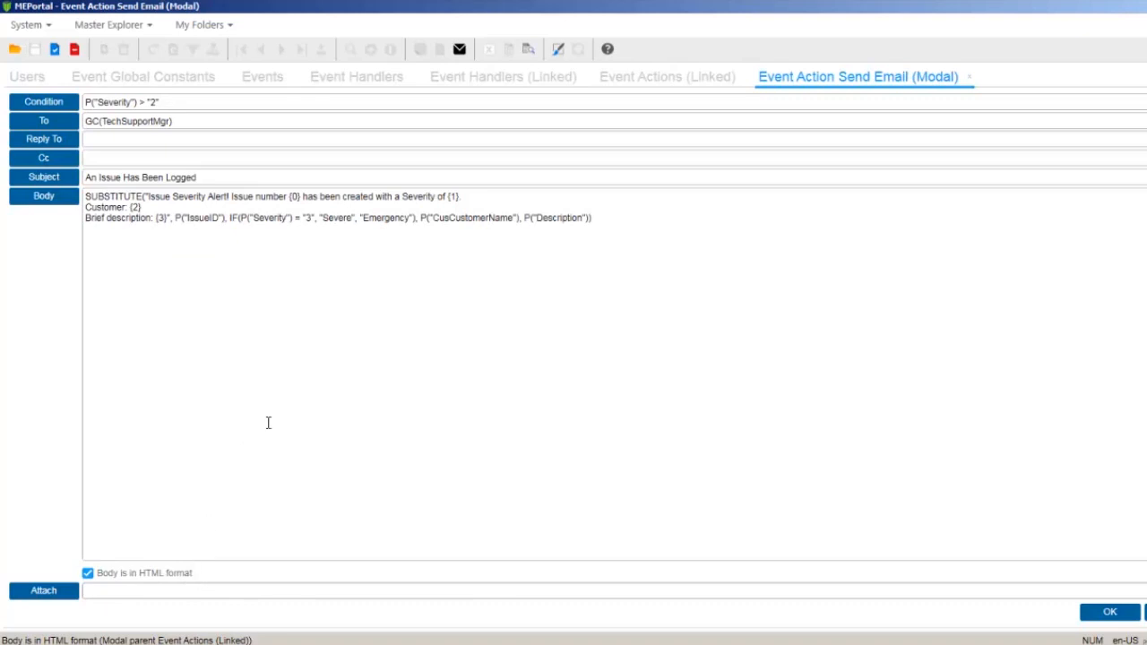